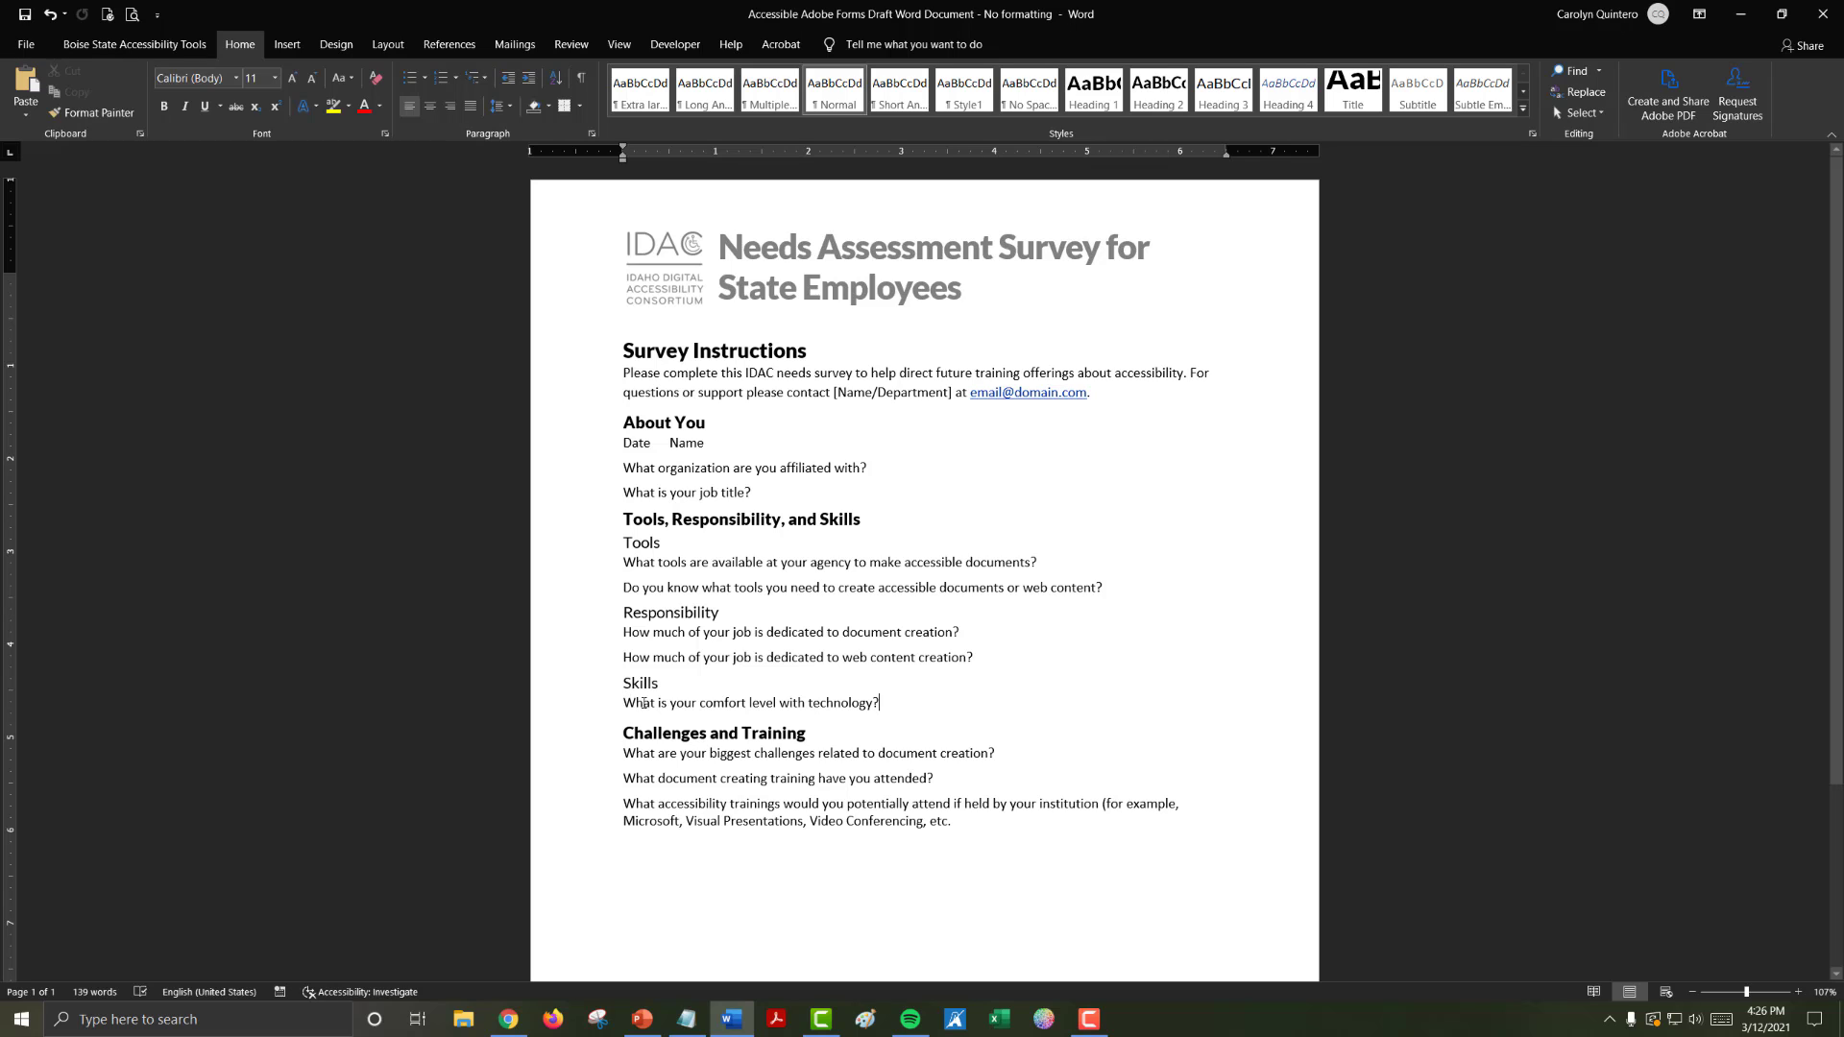
# Set the paragraph spacing after the question "What is your comfort level with technology?" to 54 pt.
pyautogui.moveTo(643, 703); pyautogui.dragTo(890, 706)
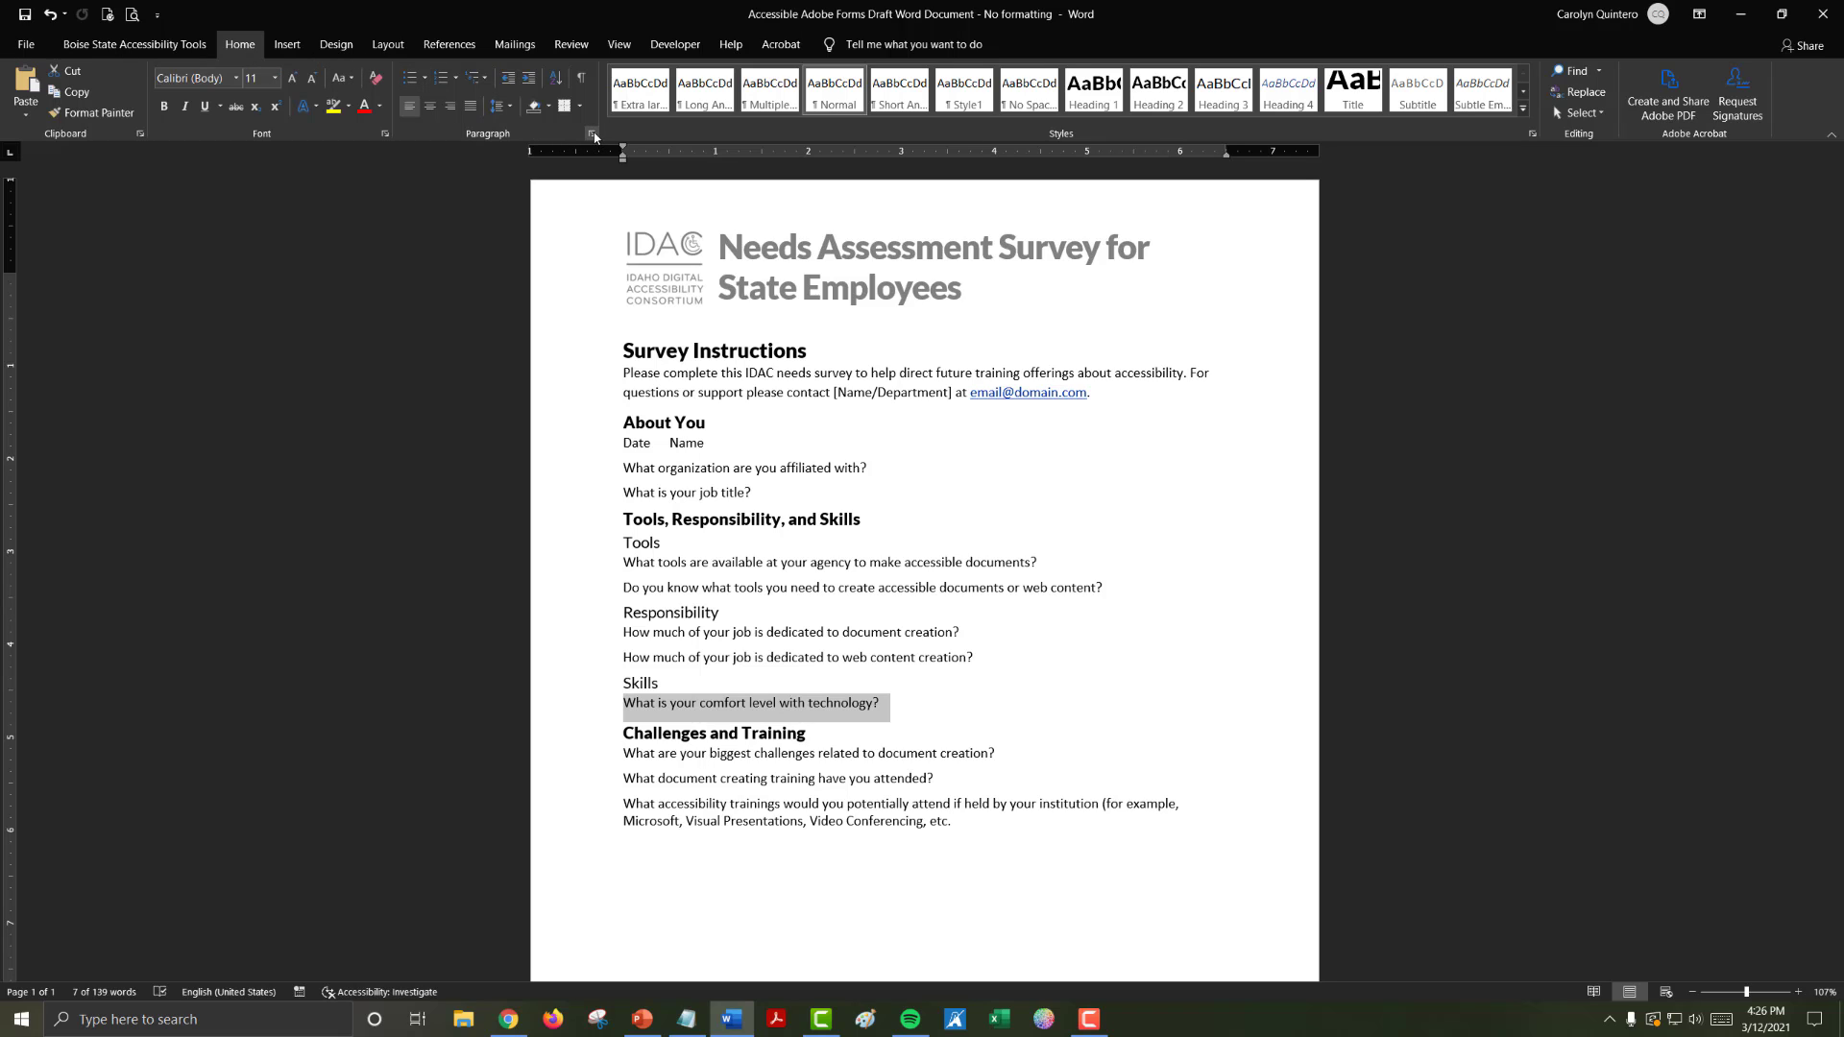
pyautogui.click(500, 105)
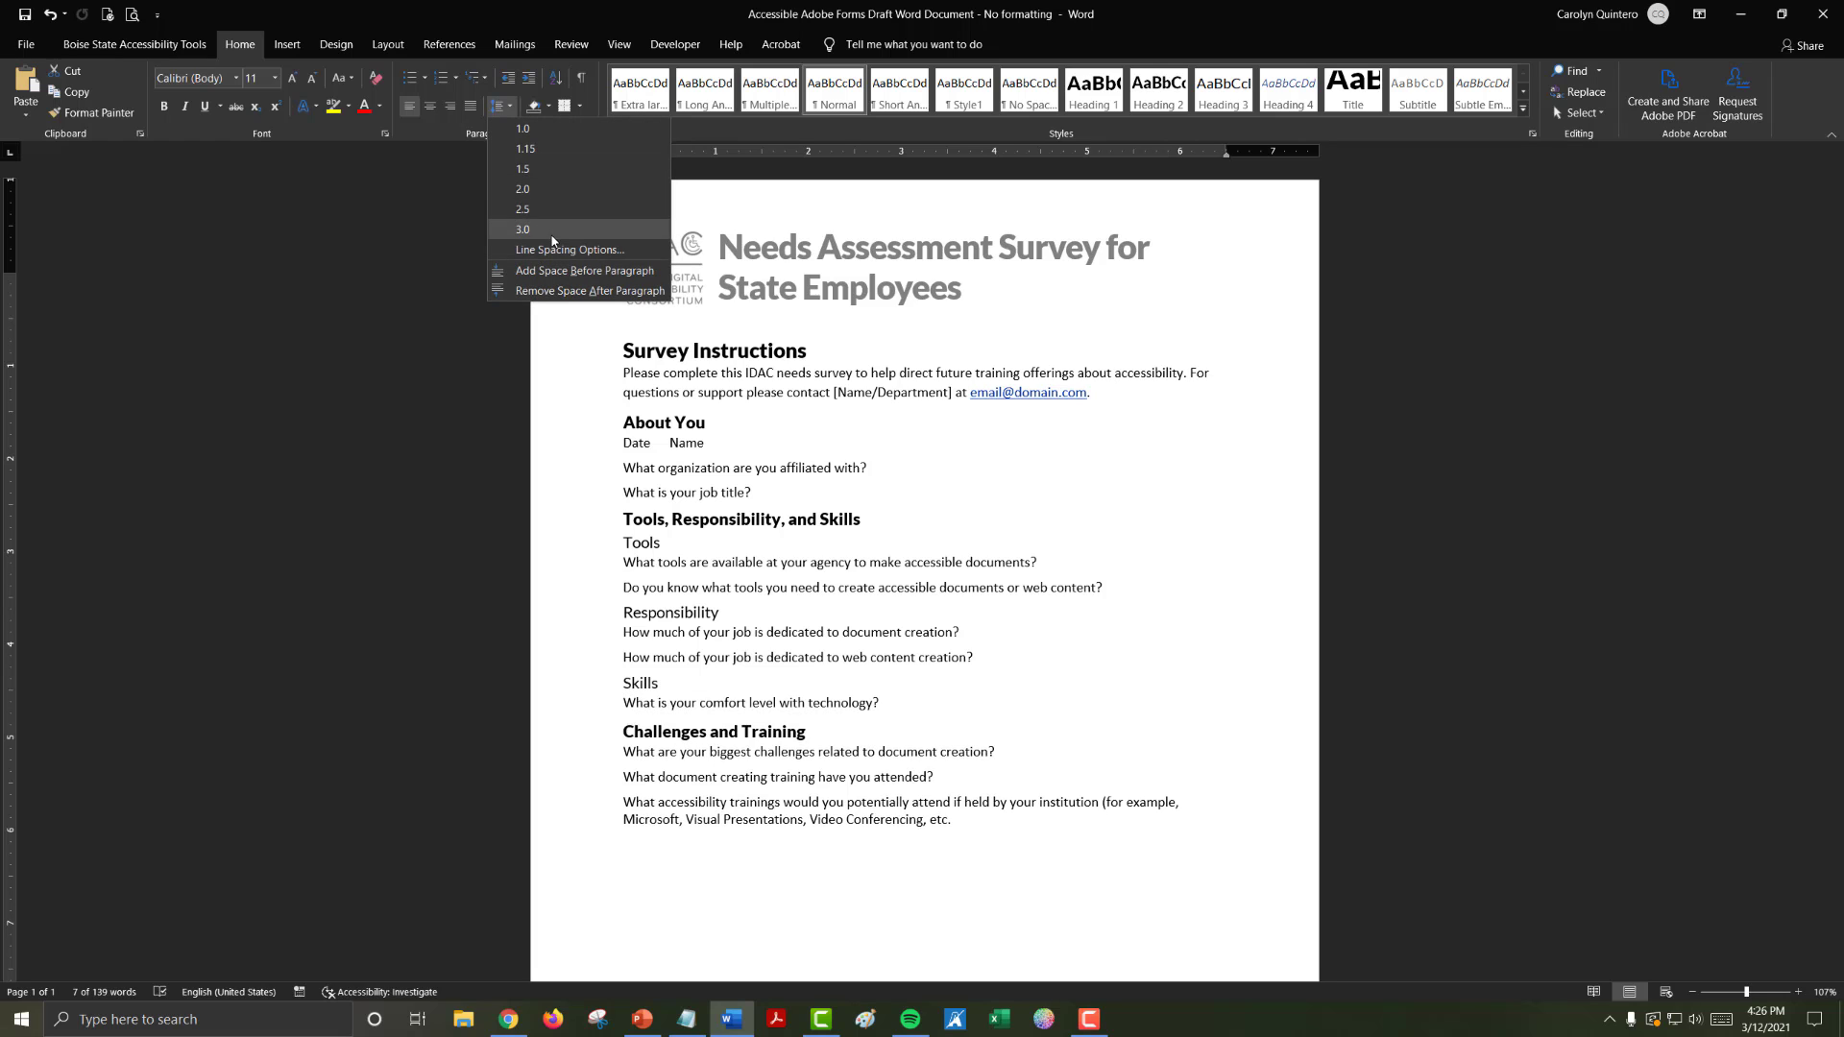
pyautogui.click(651, 256)
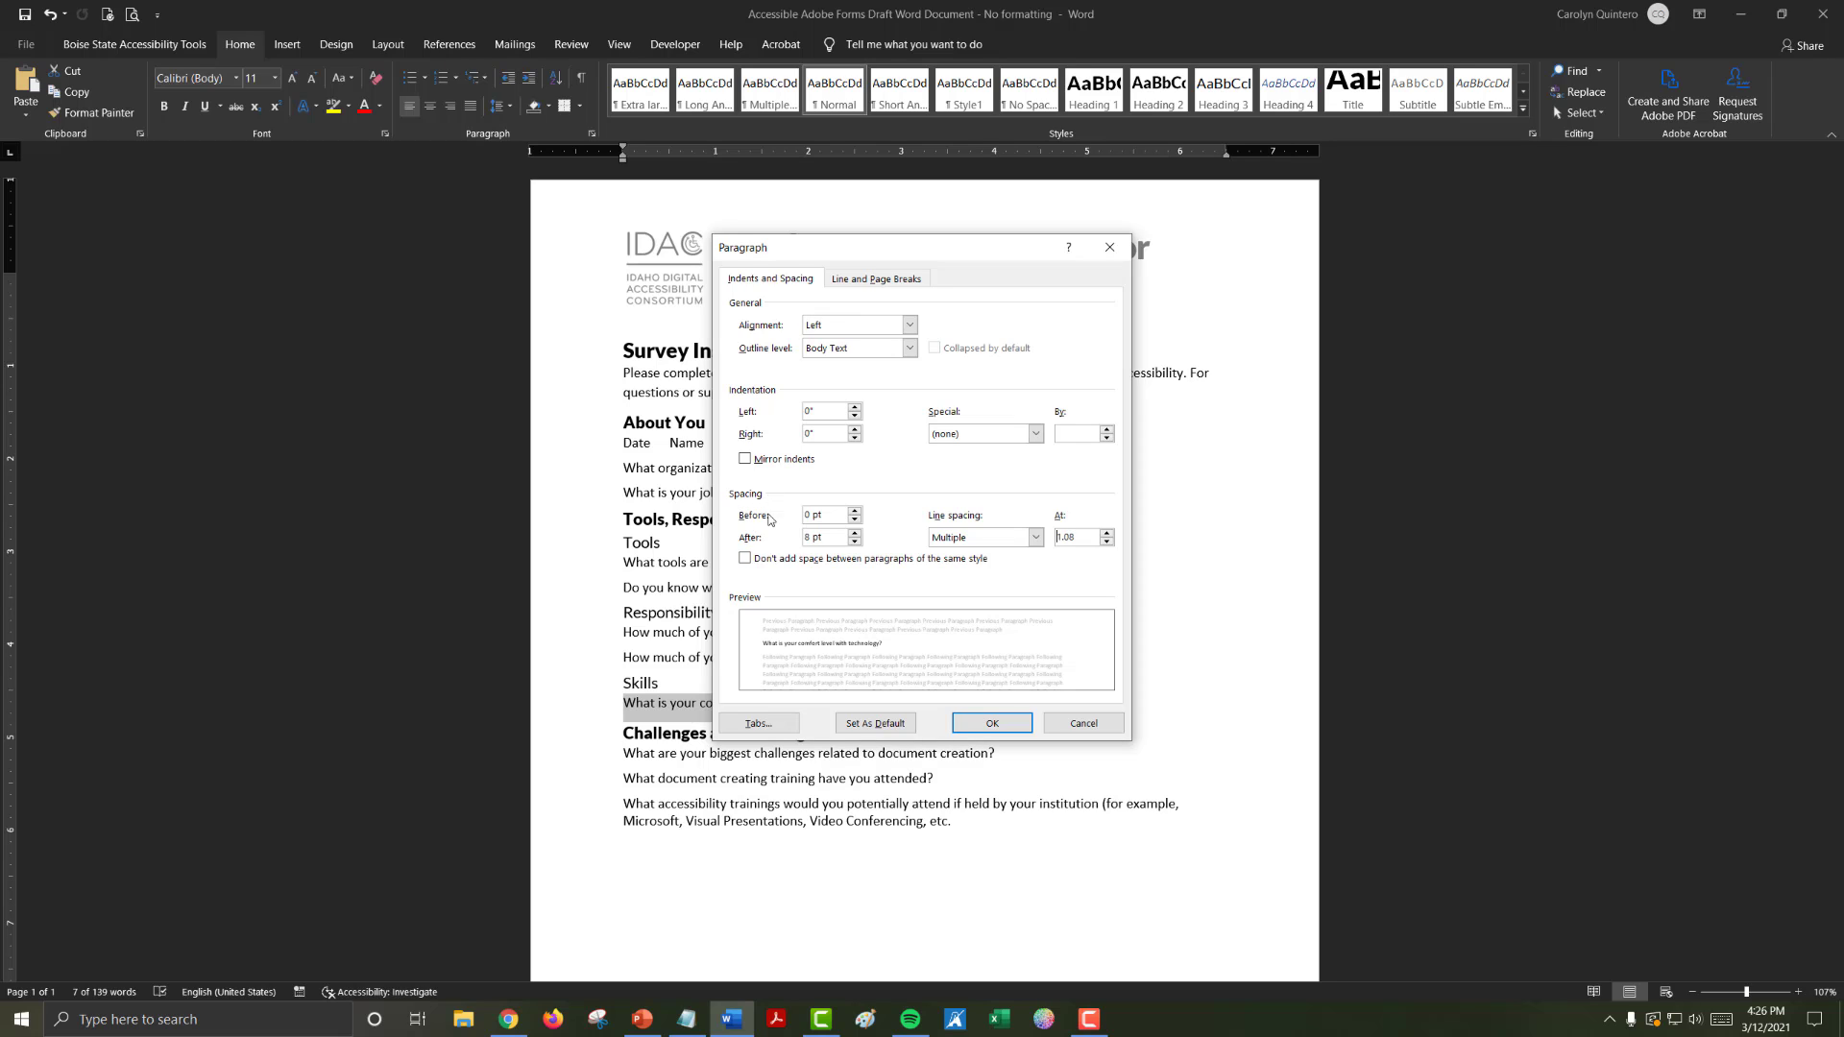
pyautogui.click(855, 533)
pyautogui.click(855, 533)
pyautogui.click(855, 533)
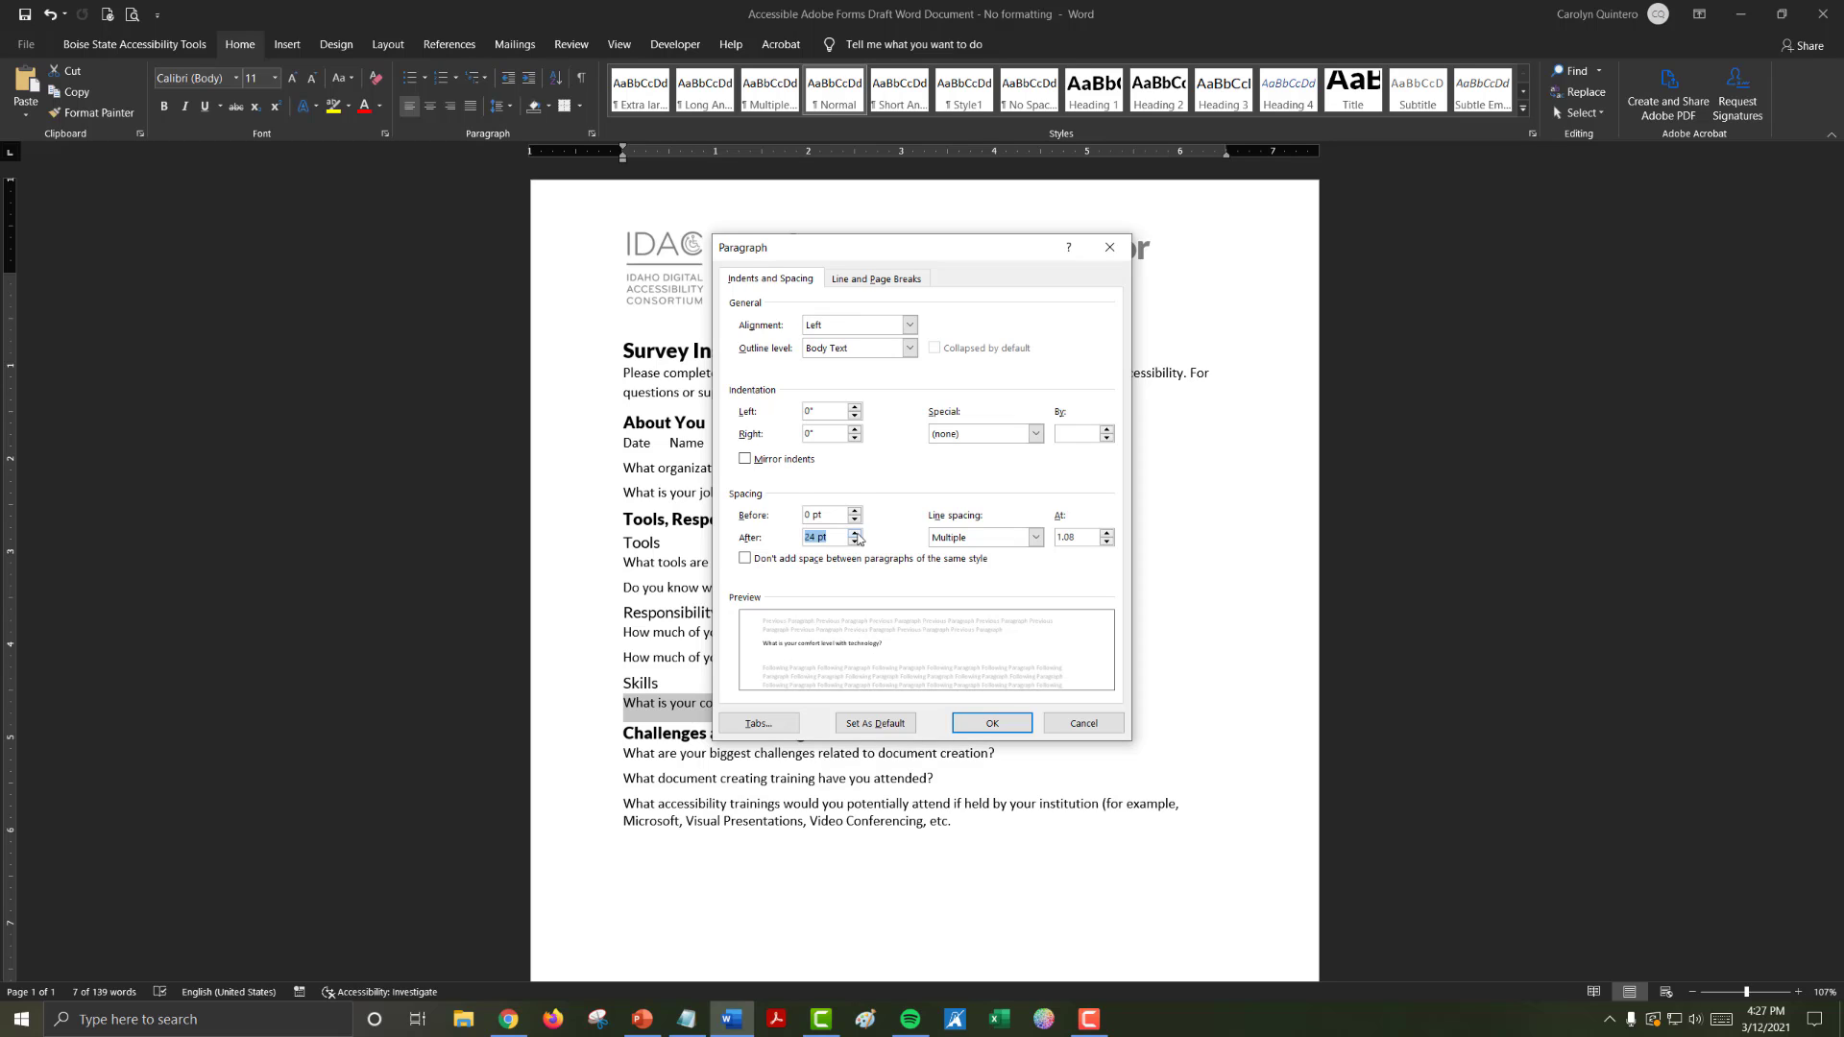
pyautogui.click(855, 533)
pyautogui.click(855, 533)
pyautogui.click(855, 533)
pyautogui.click(854, 533)
pyautogui.click(854, 533)
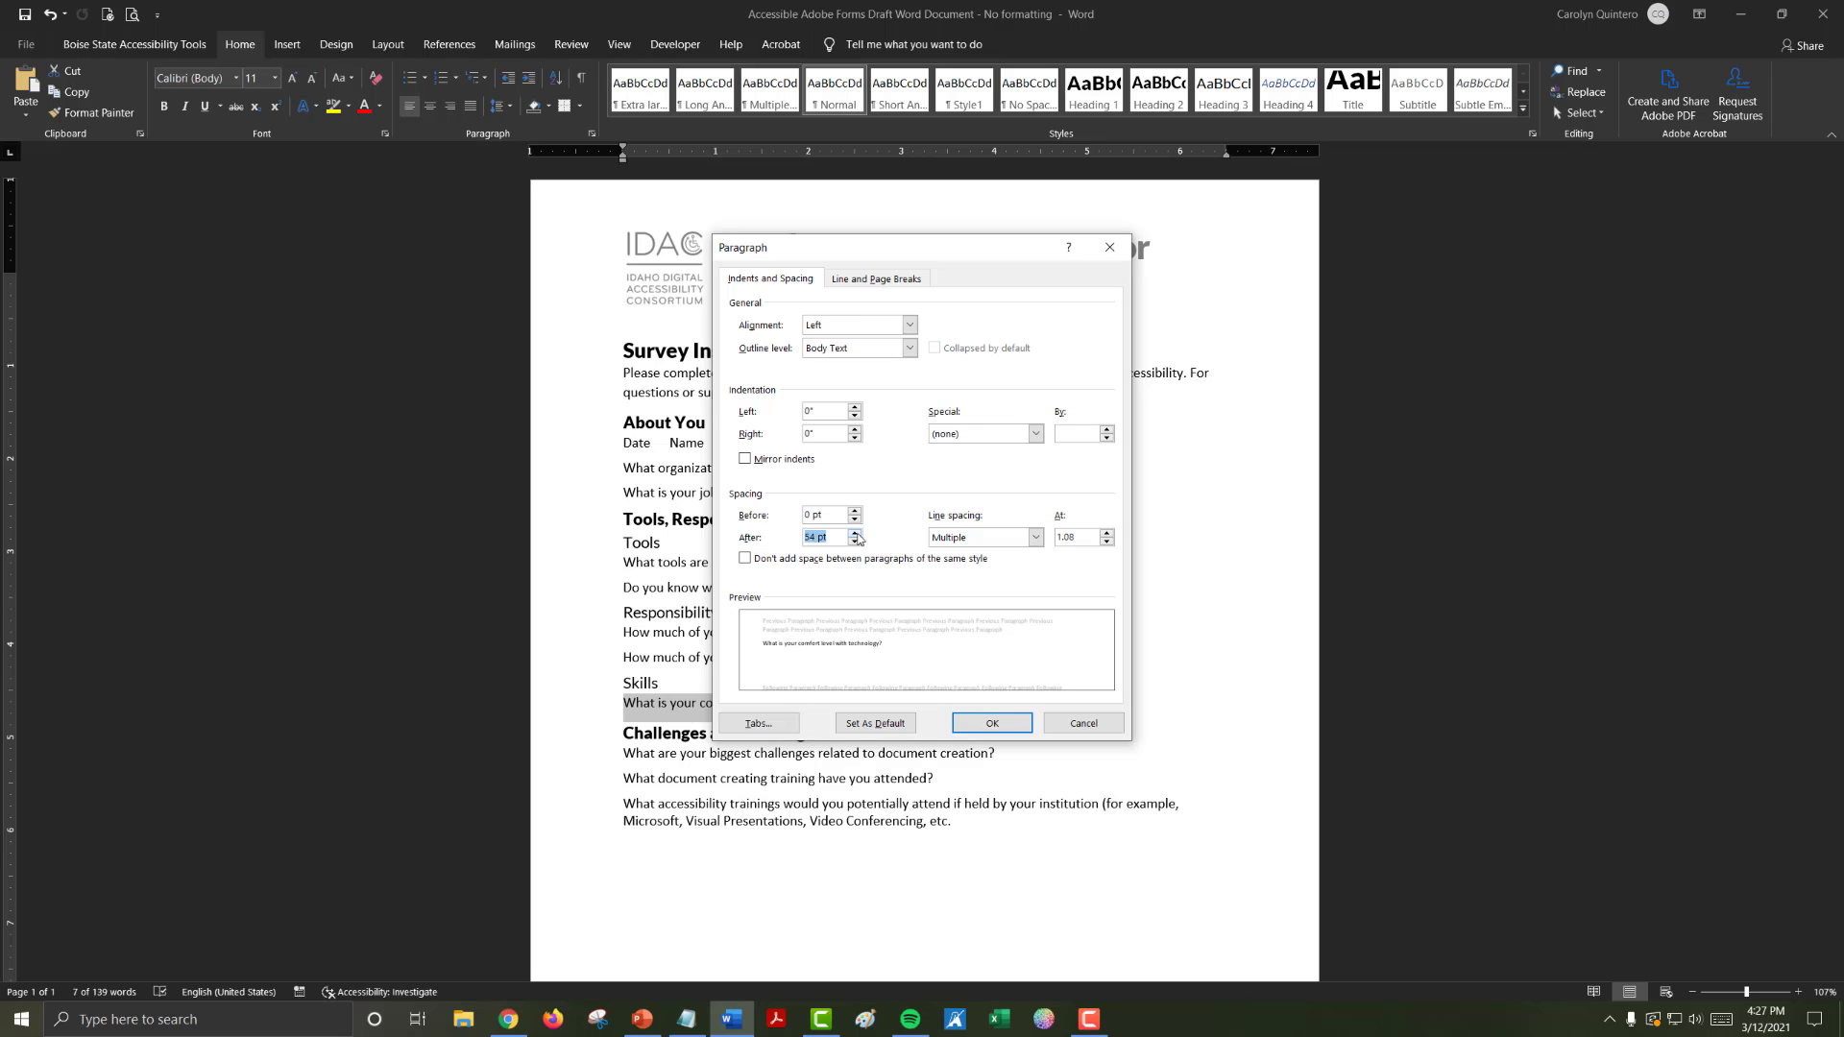
pyautogui.click(983, 728)
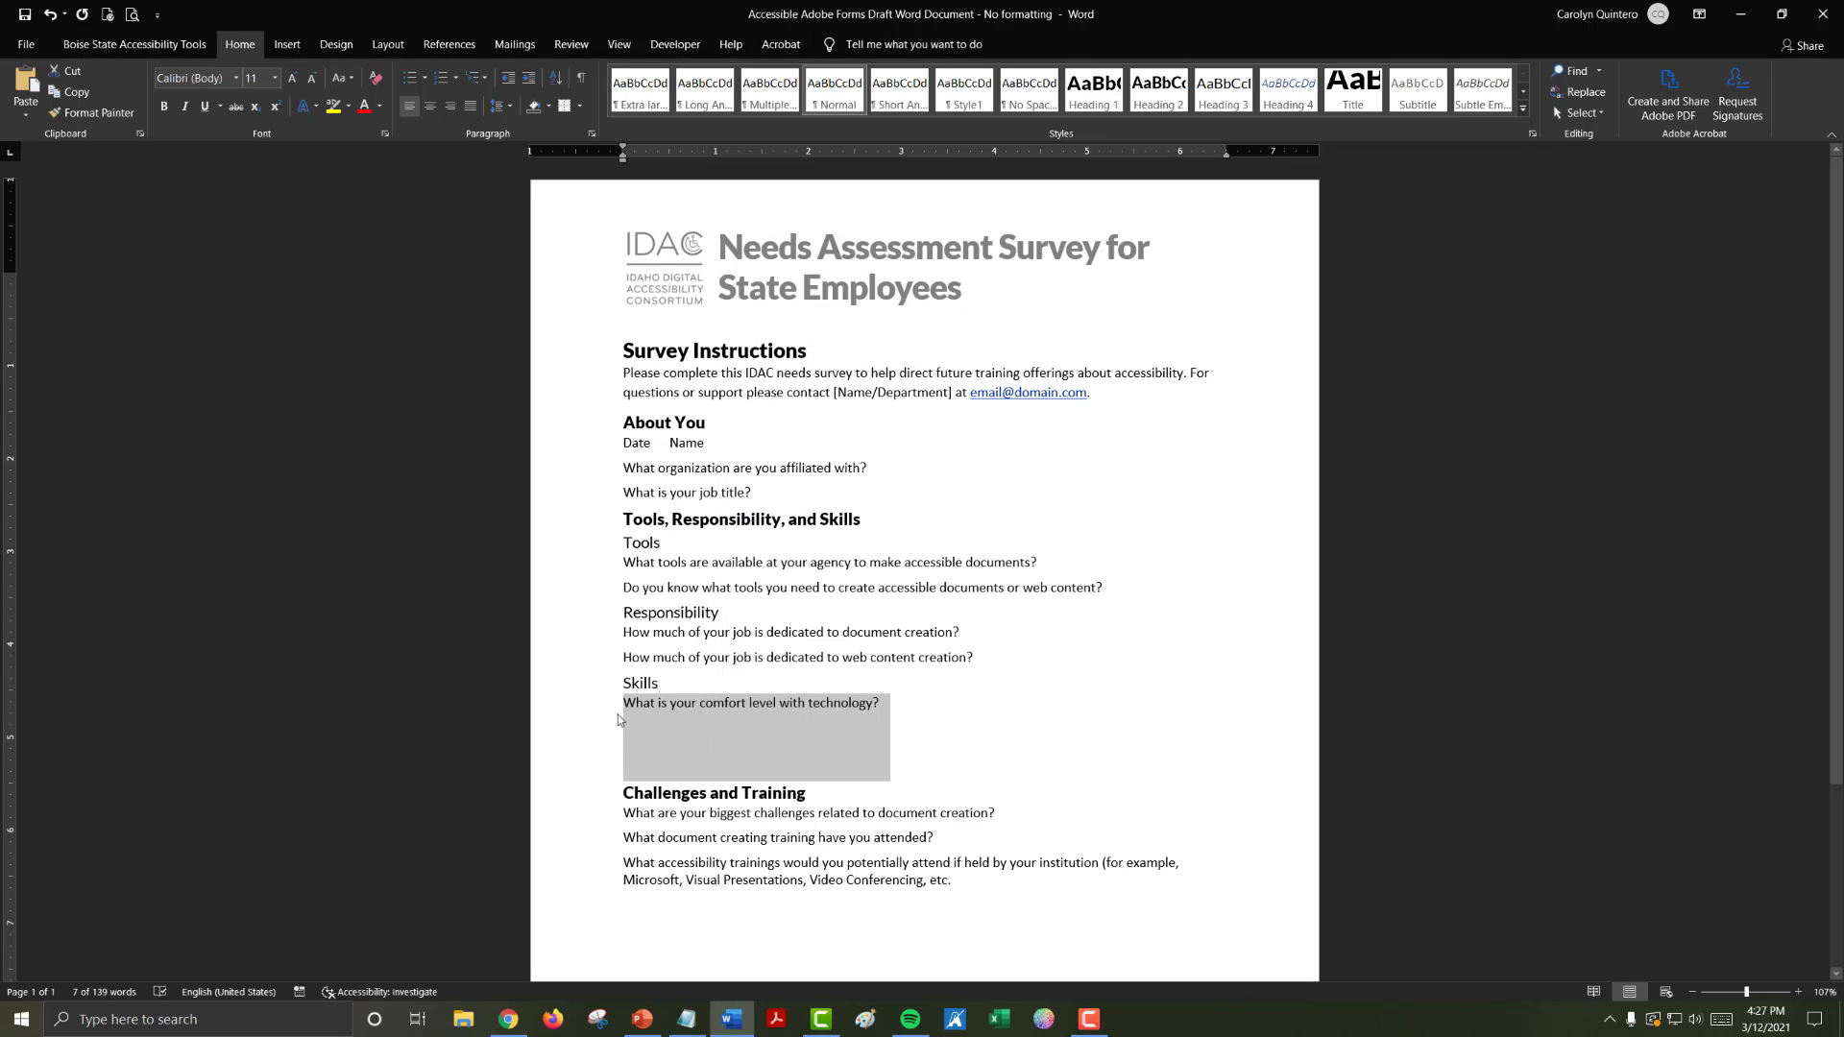
pyautogui.click(703, 782)
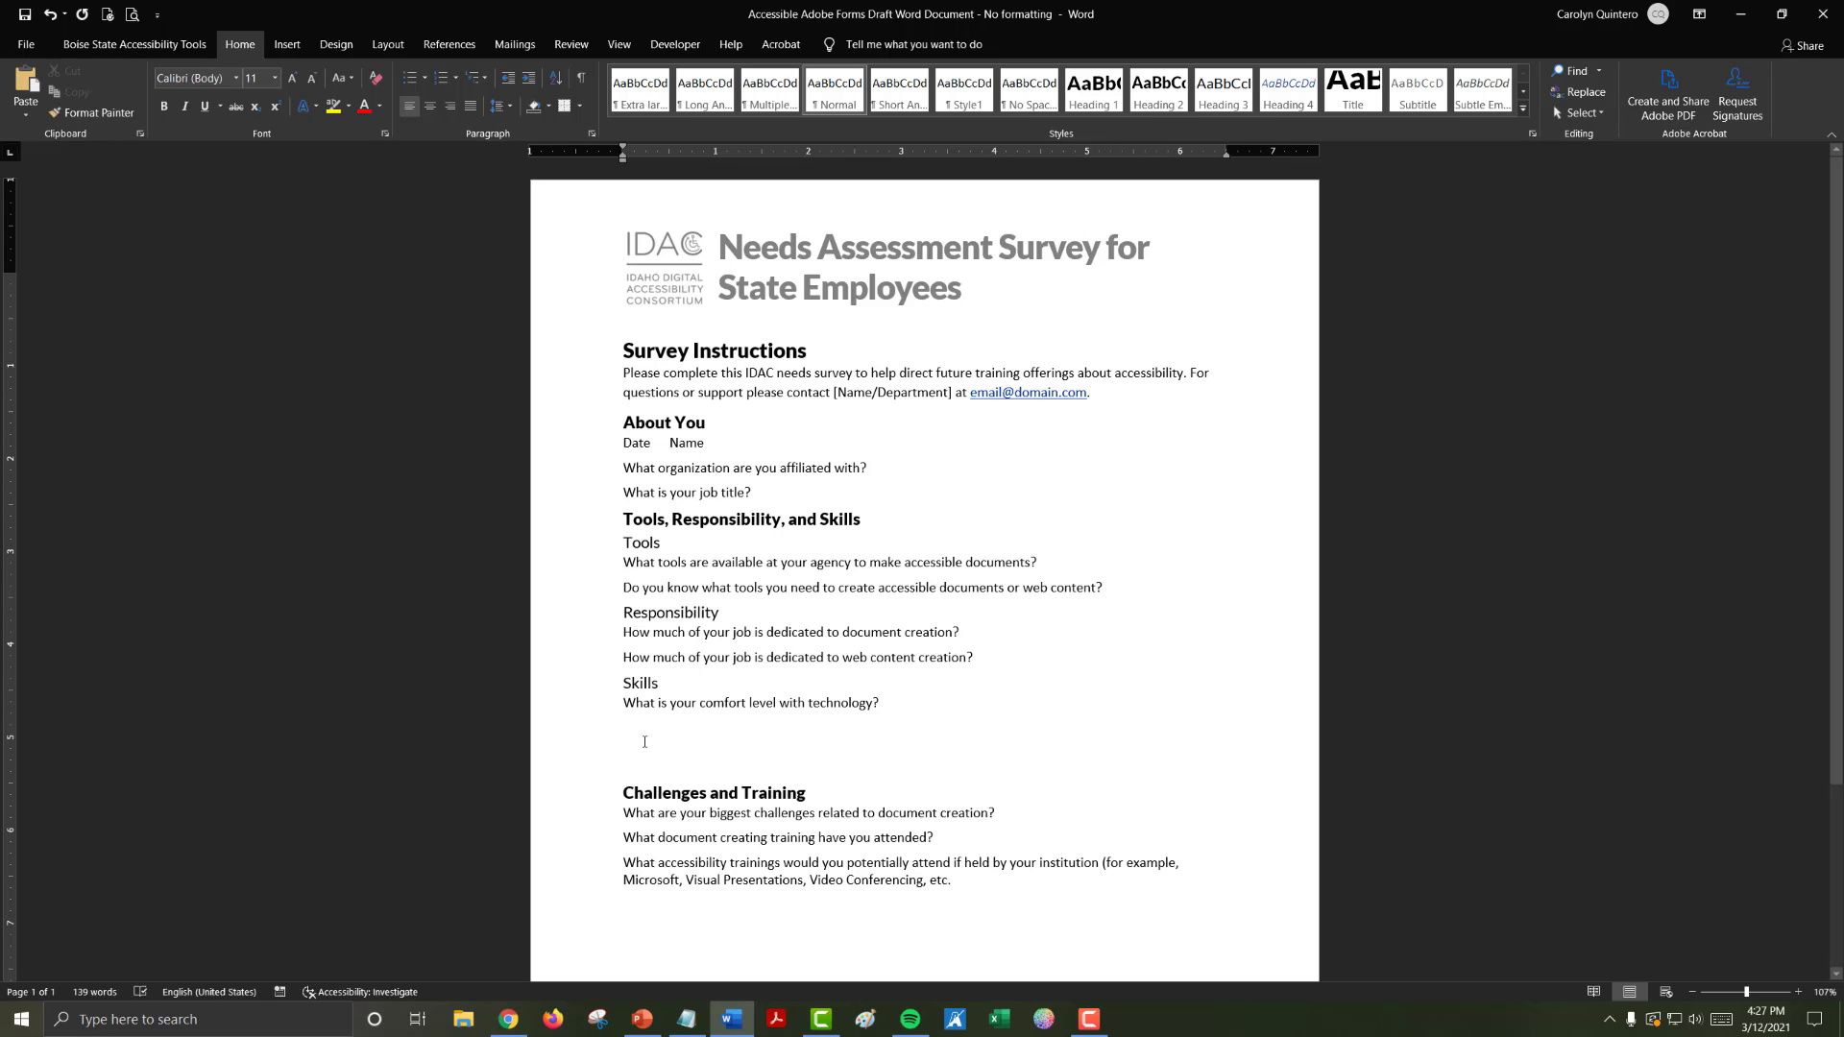
# Create a new paragraph style named "Large Text Box" from the formatting of the comfort level question under Skills.
pyautogui.moveTo(622, 702); pyautogui.dragTo(903, 700)
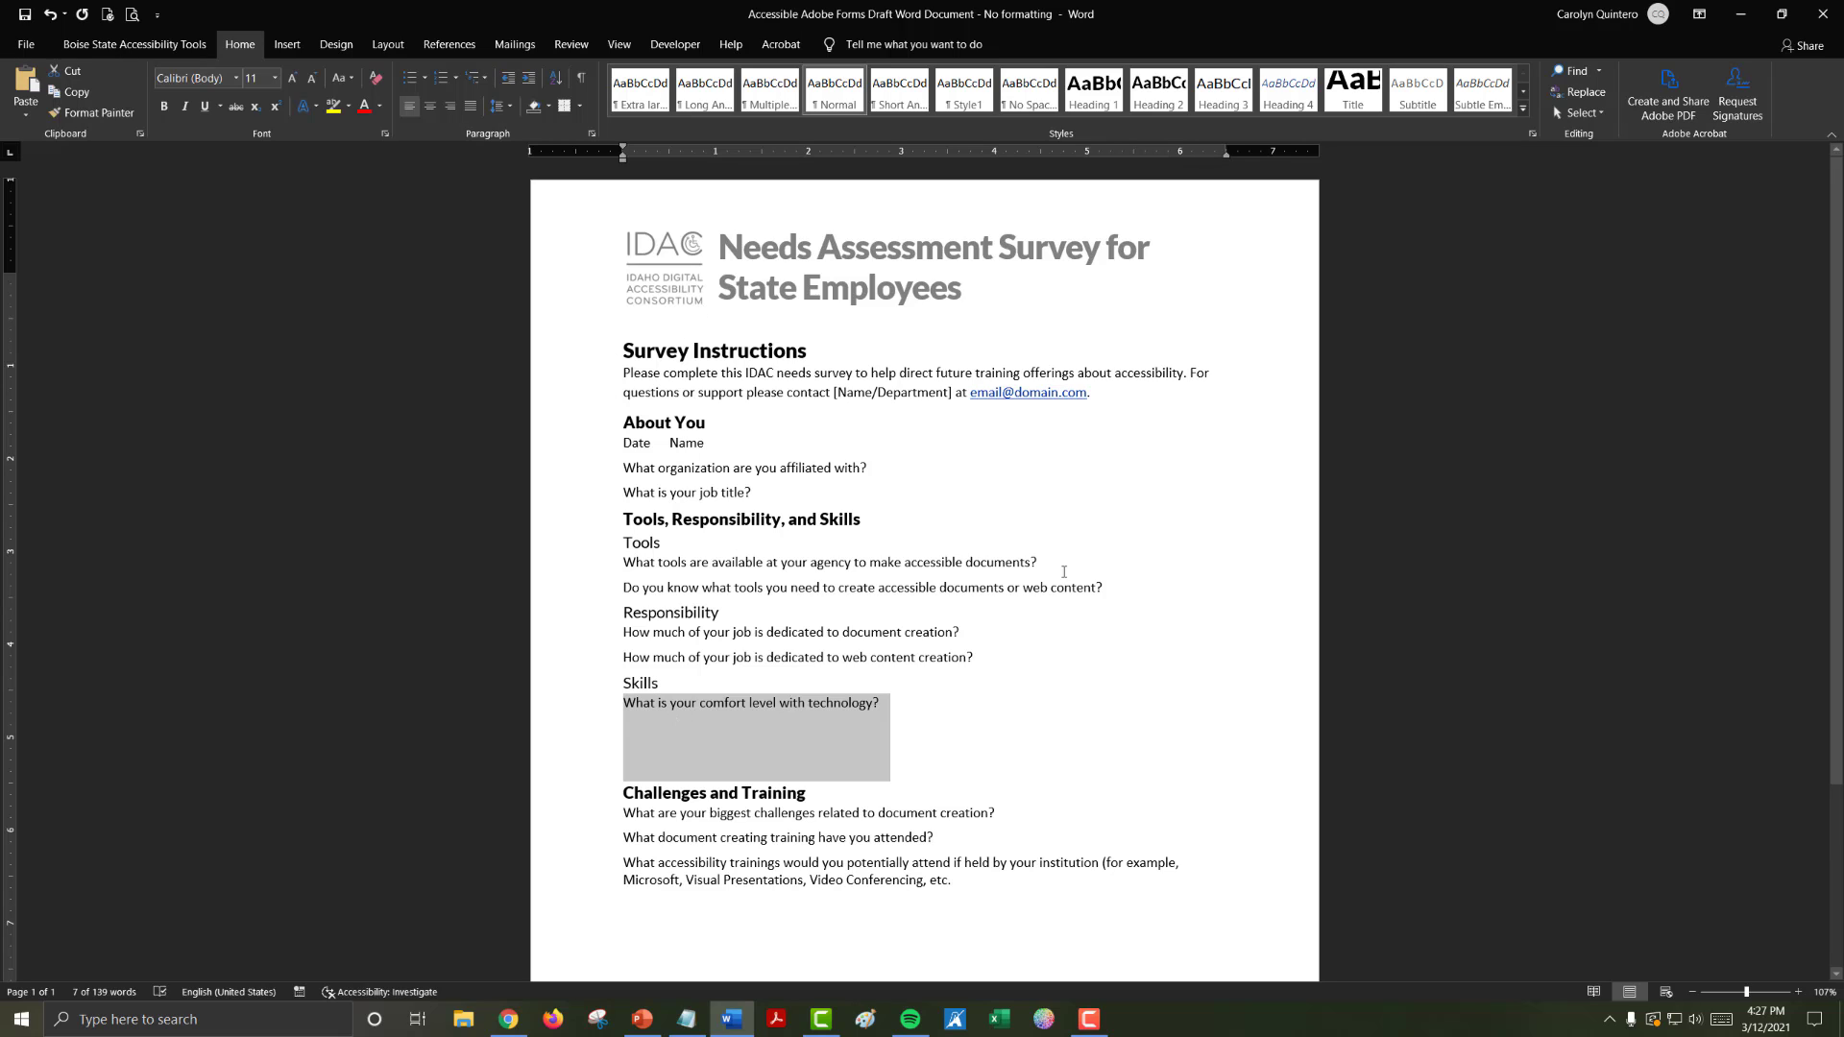
pyautogui.click(1533, 136)
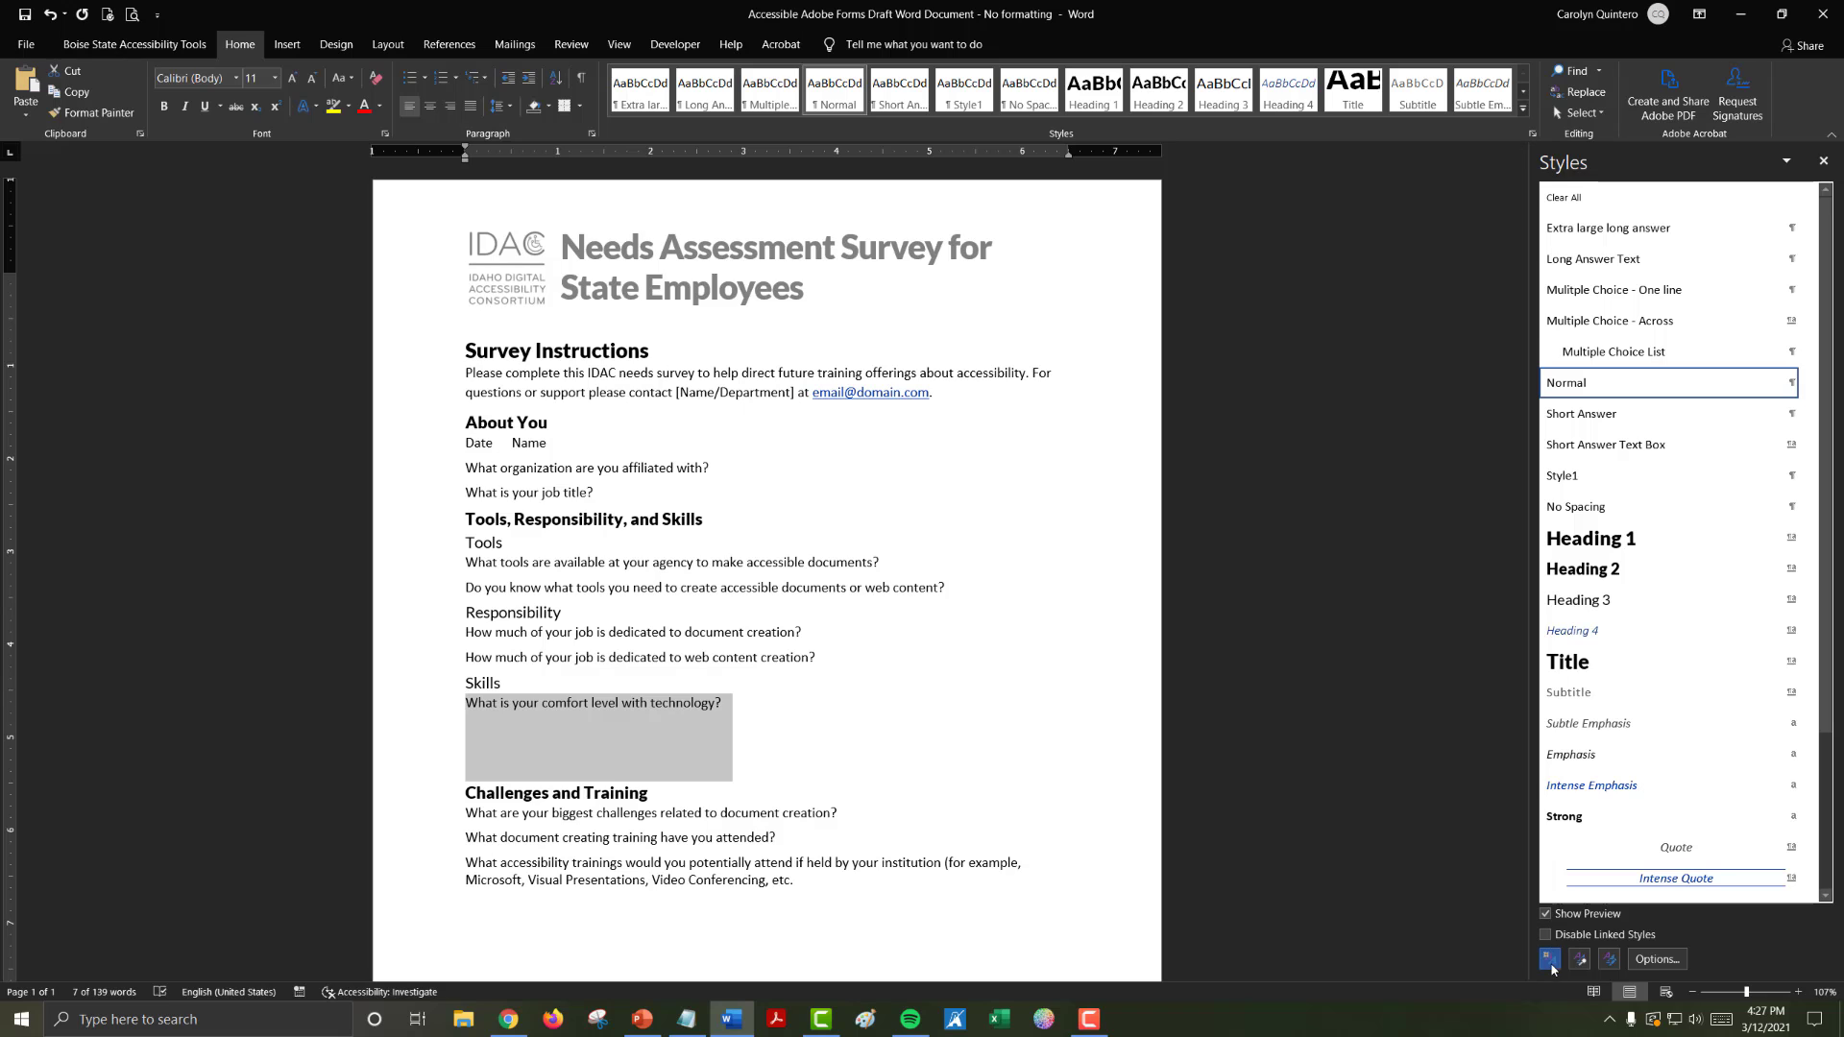
pyautogui.click(1550, 960)
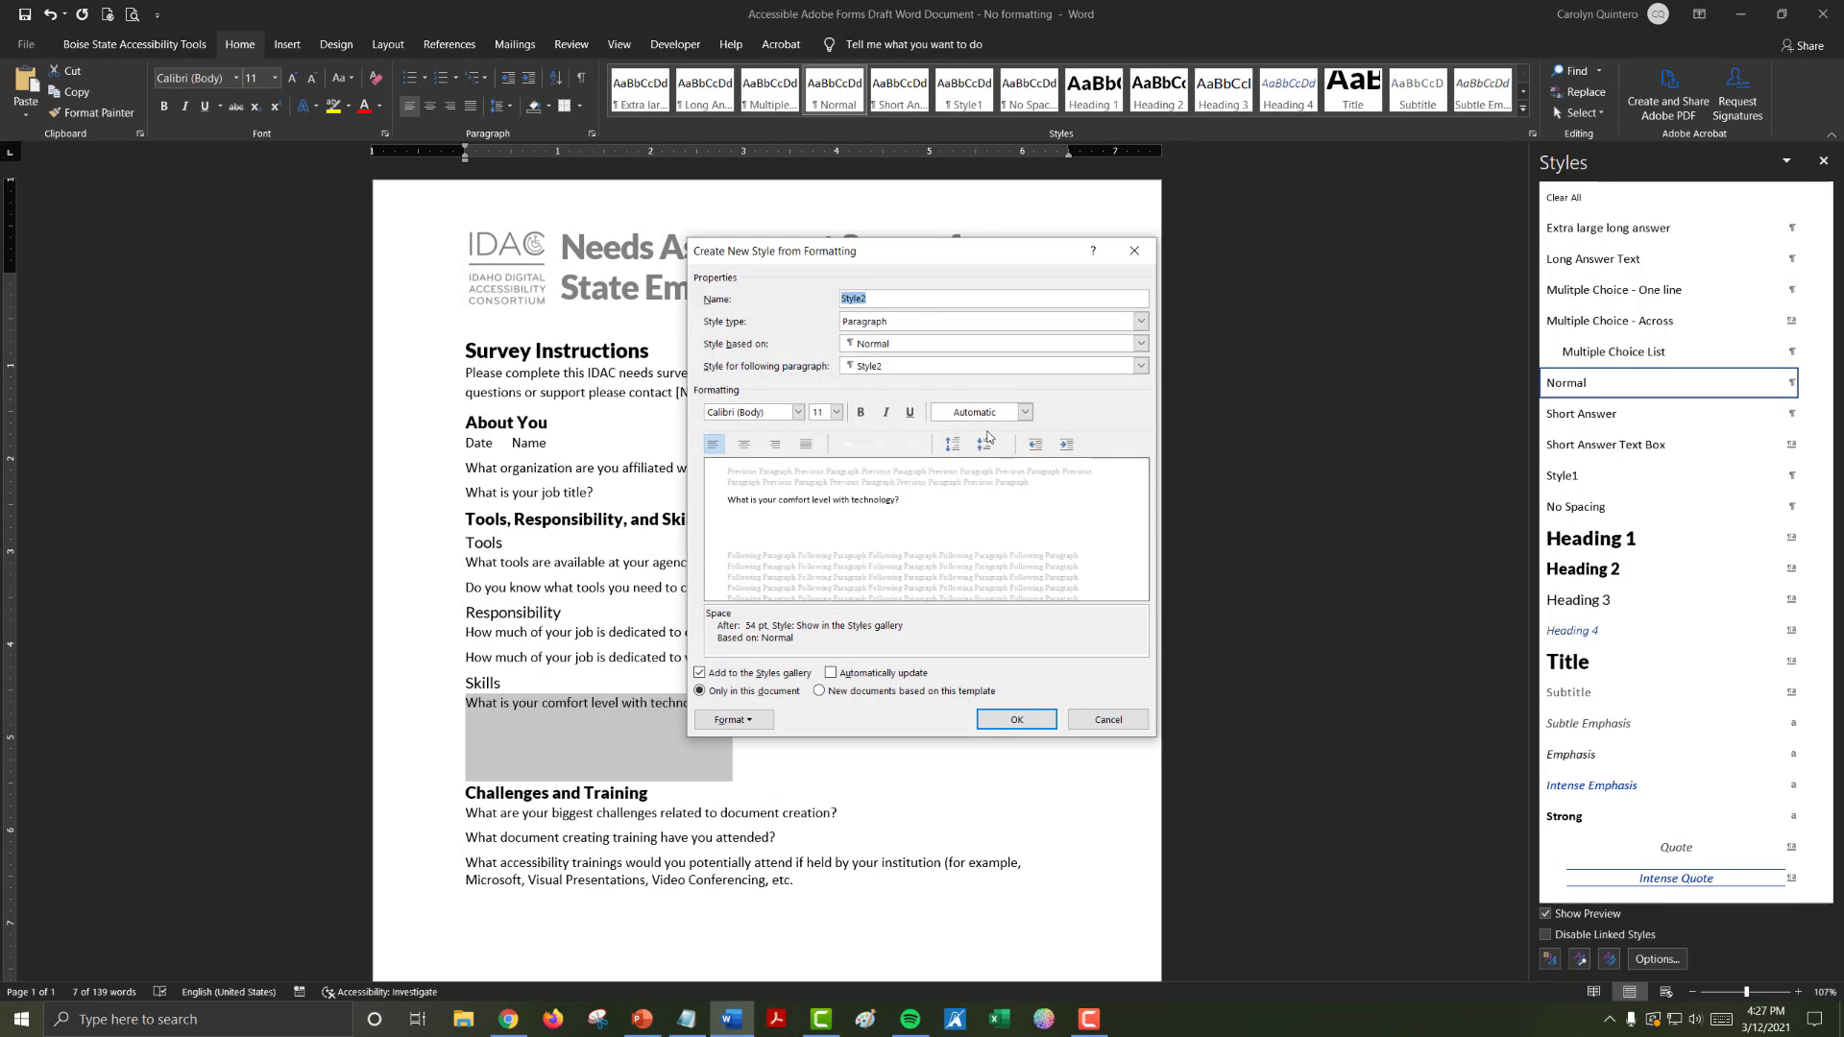
pyautogui.write('Large Text Box')
pyautogui.click(999, 722)
# Try the Large Text Box style on the two questions under Responsibility and undo both style changes.
pyautogui.click(466, 657)
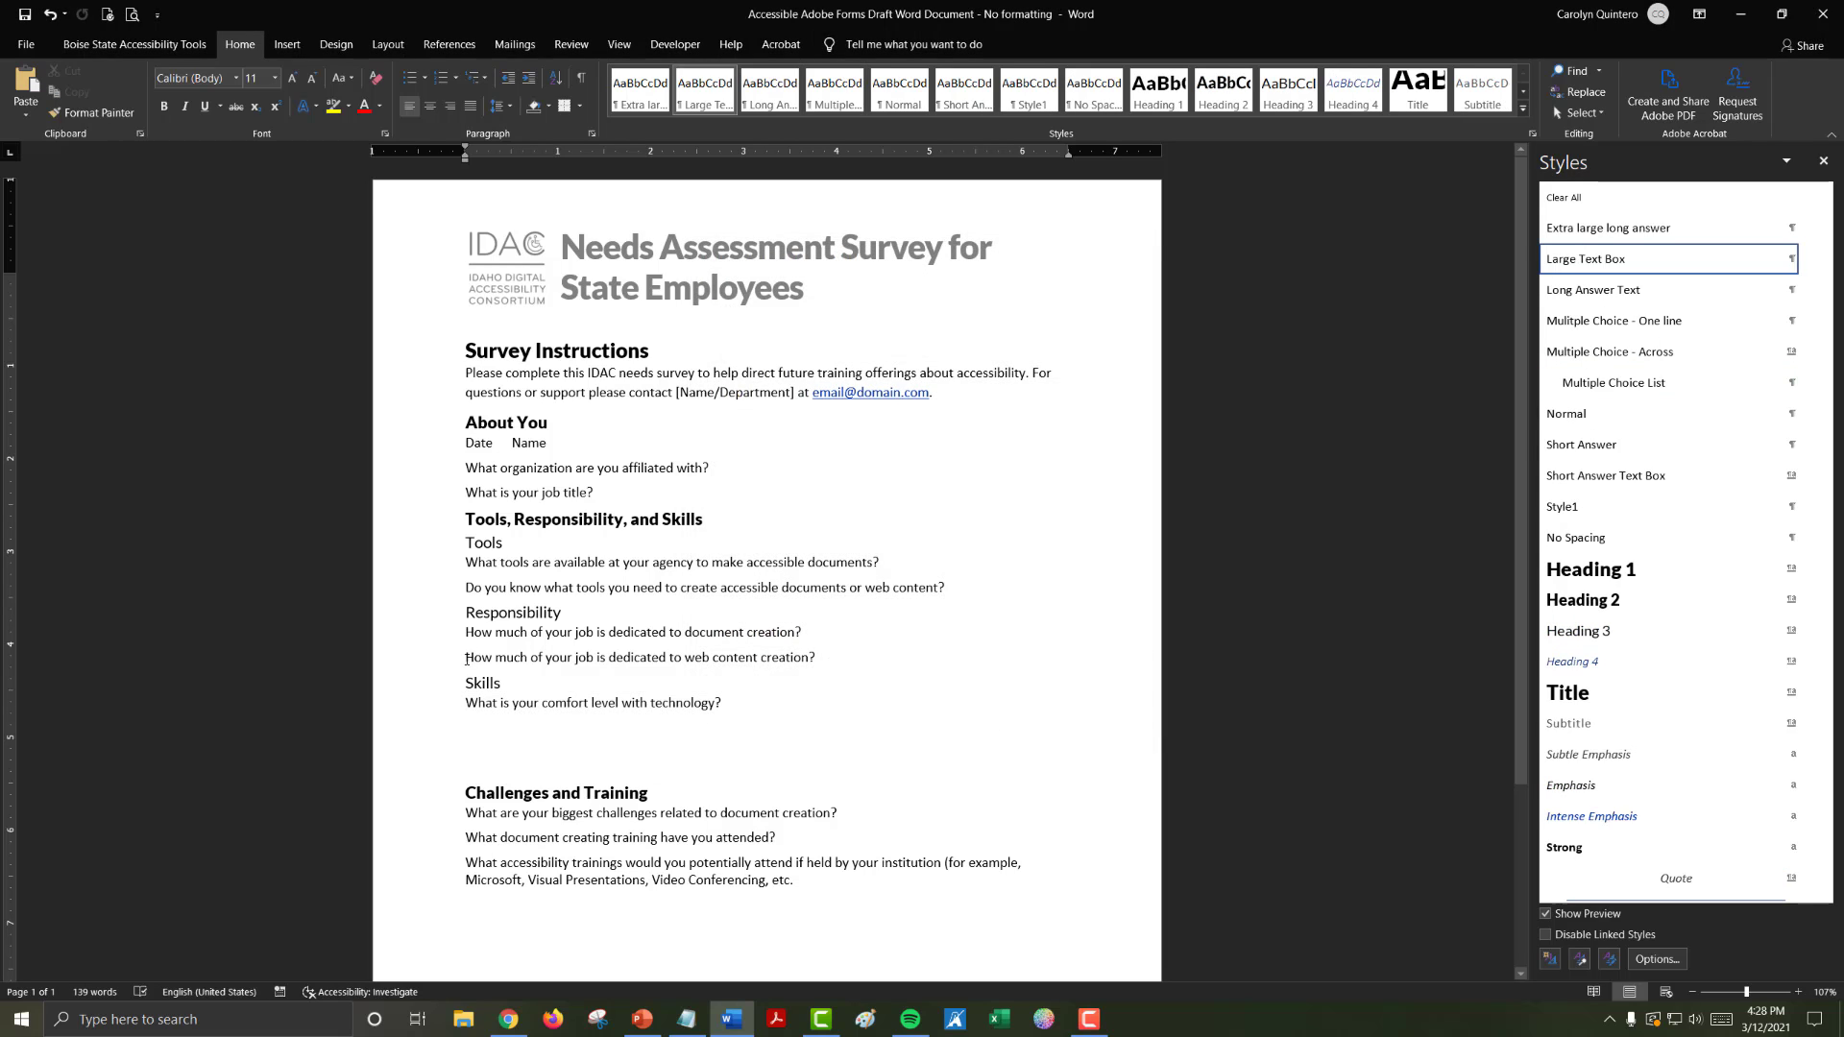
pyautogui.click(705, 88)
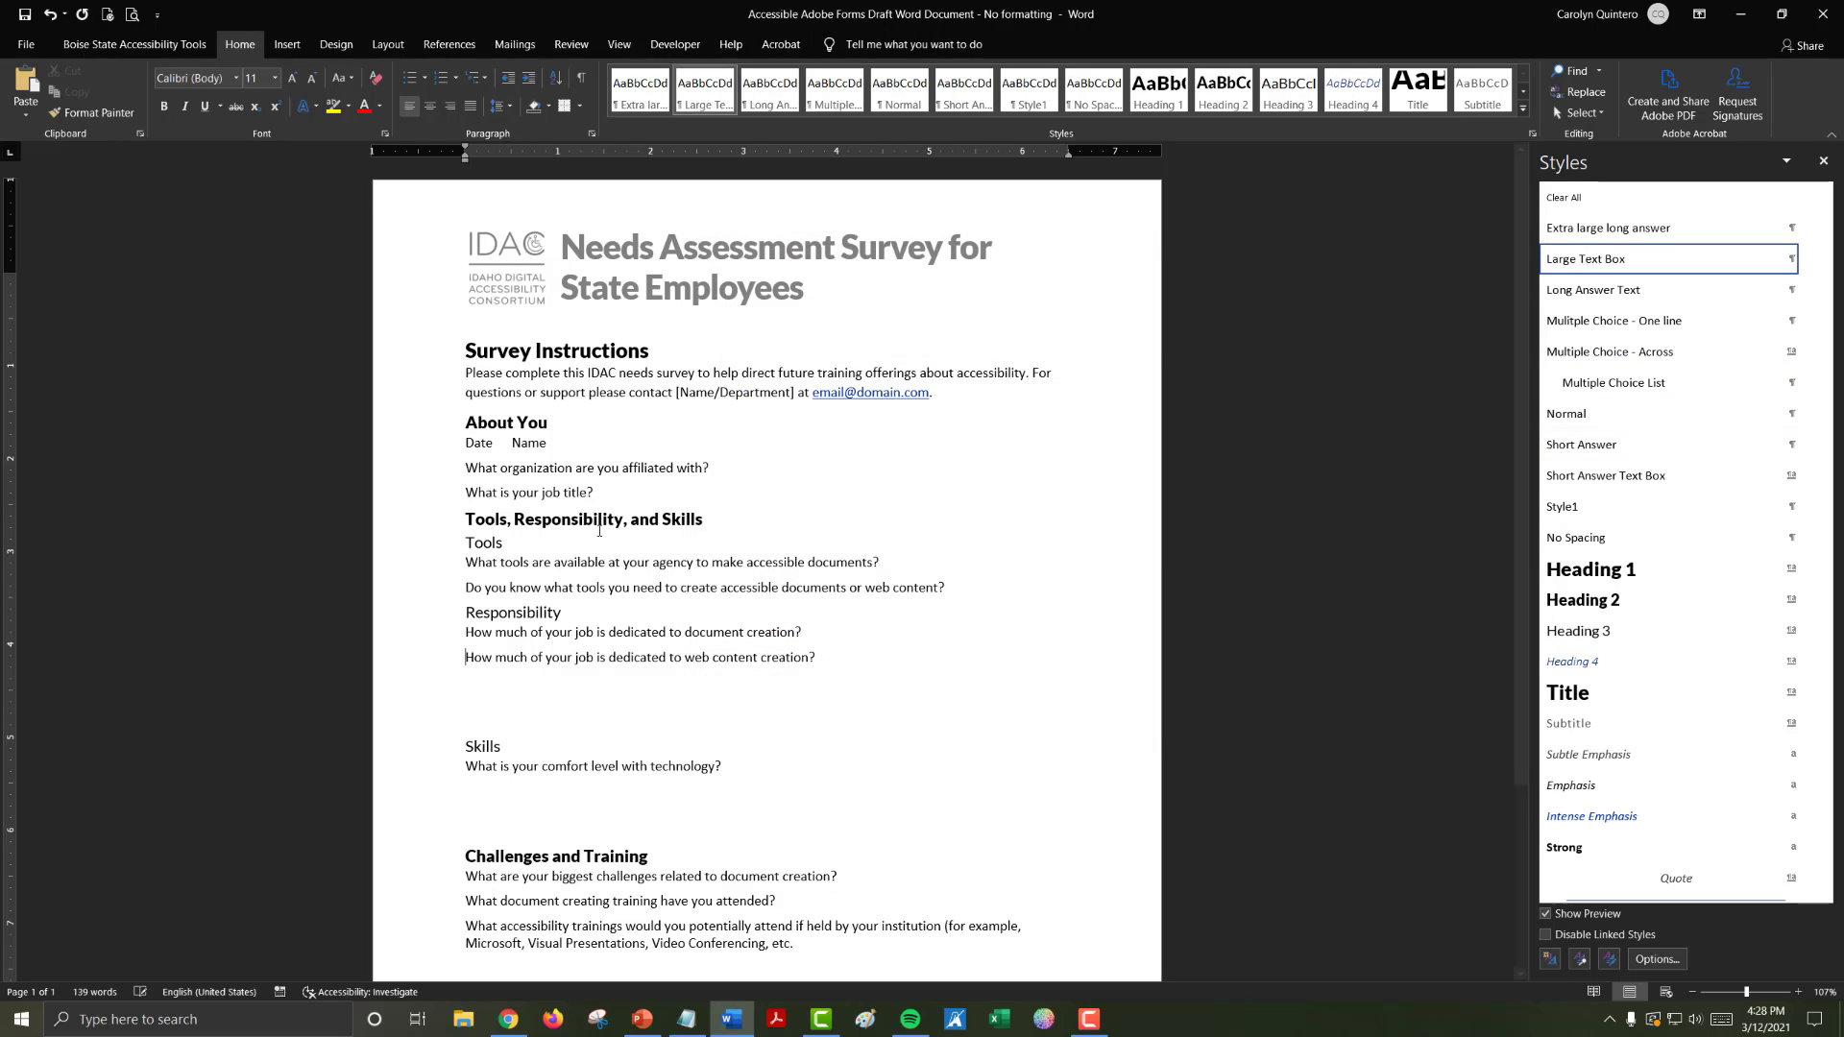
pyautogui.click(467, 632)
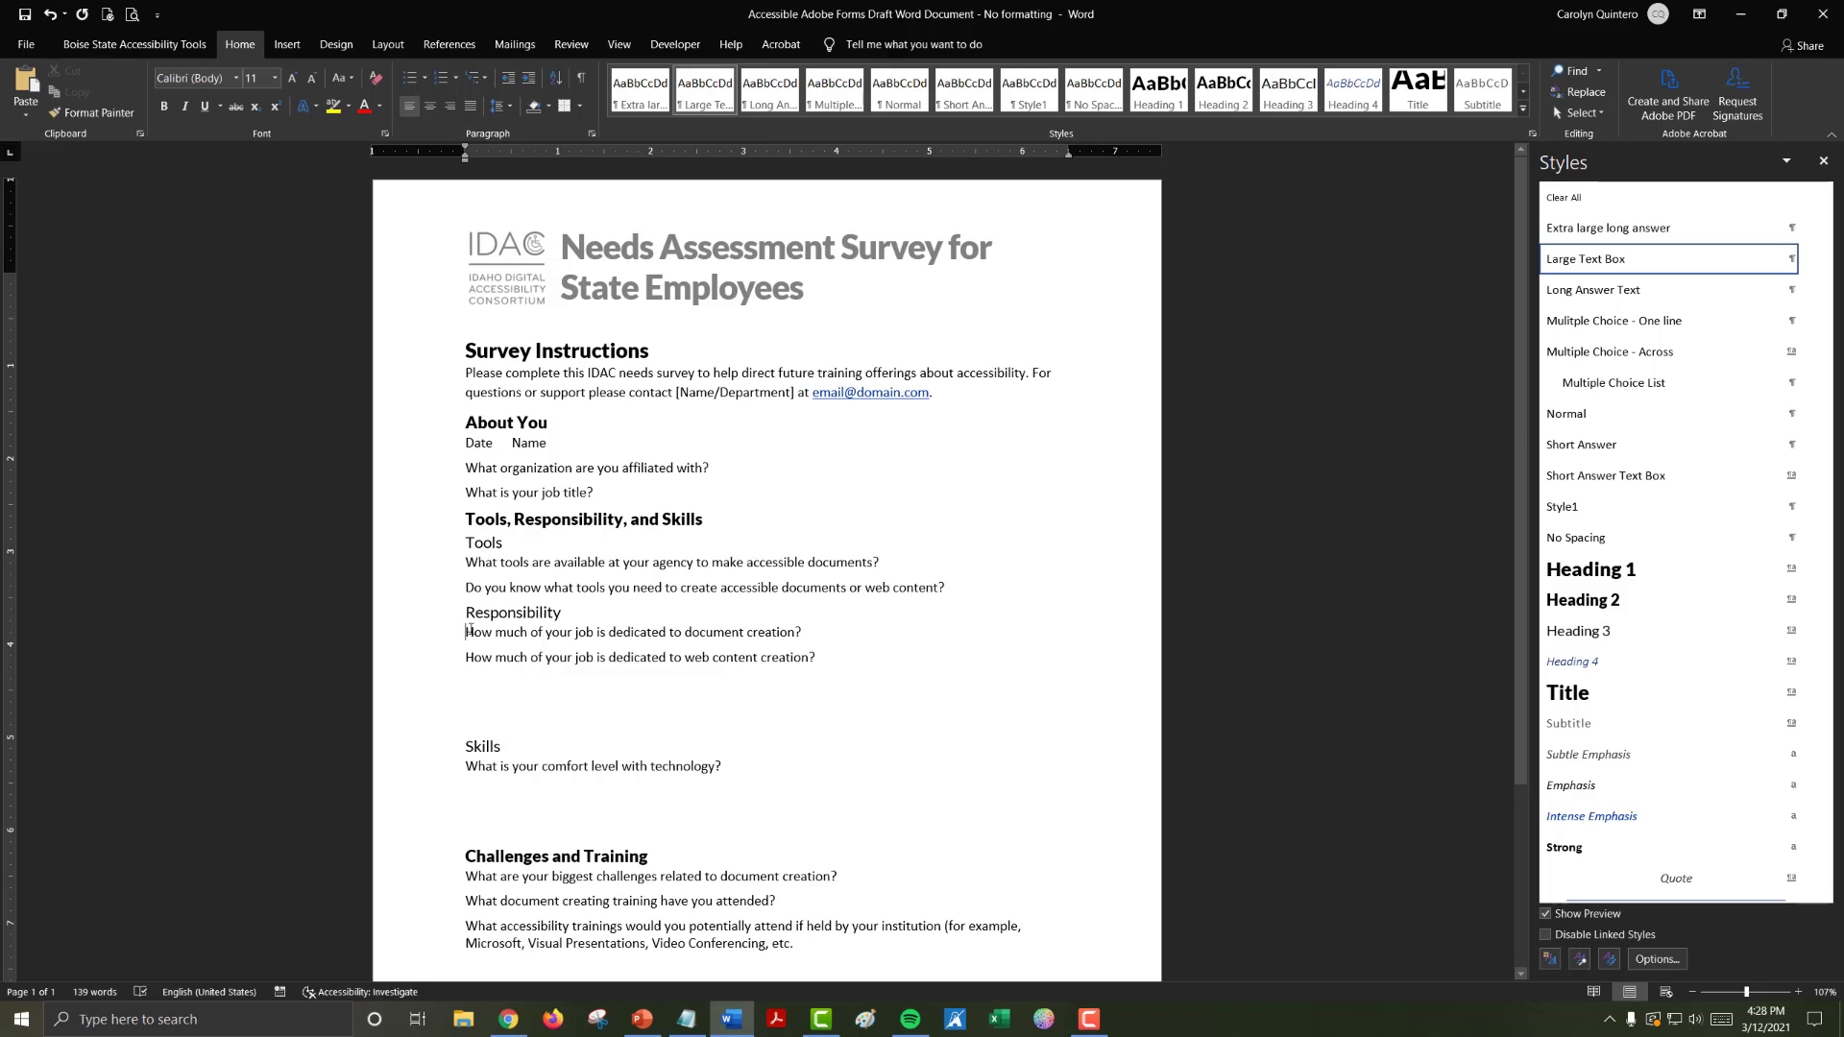
pyautogui.click(705, 88)
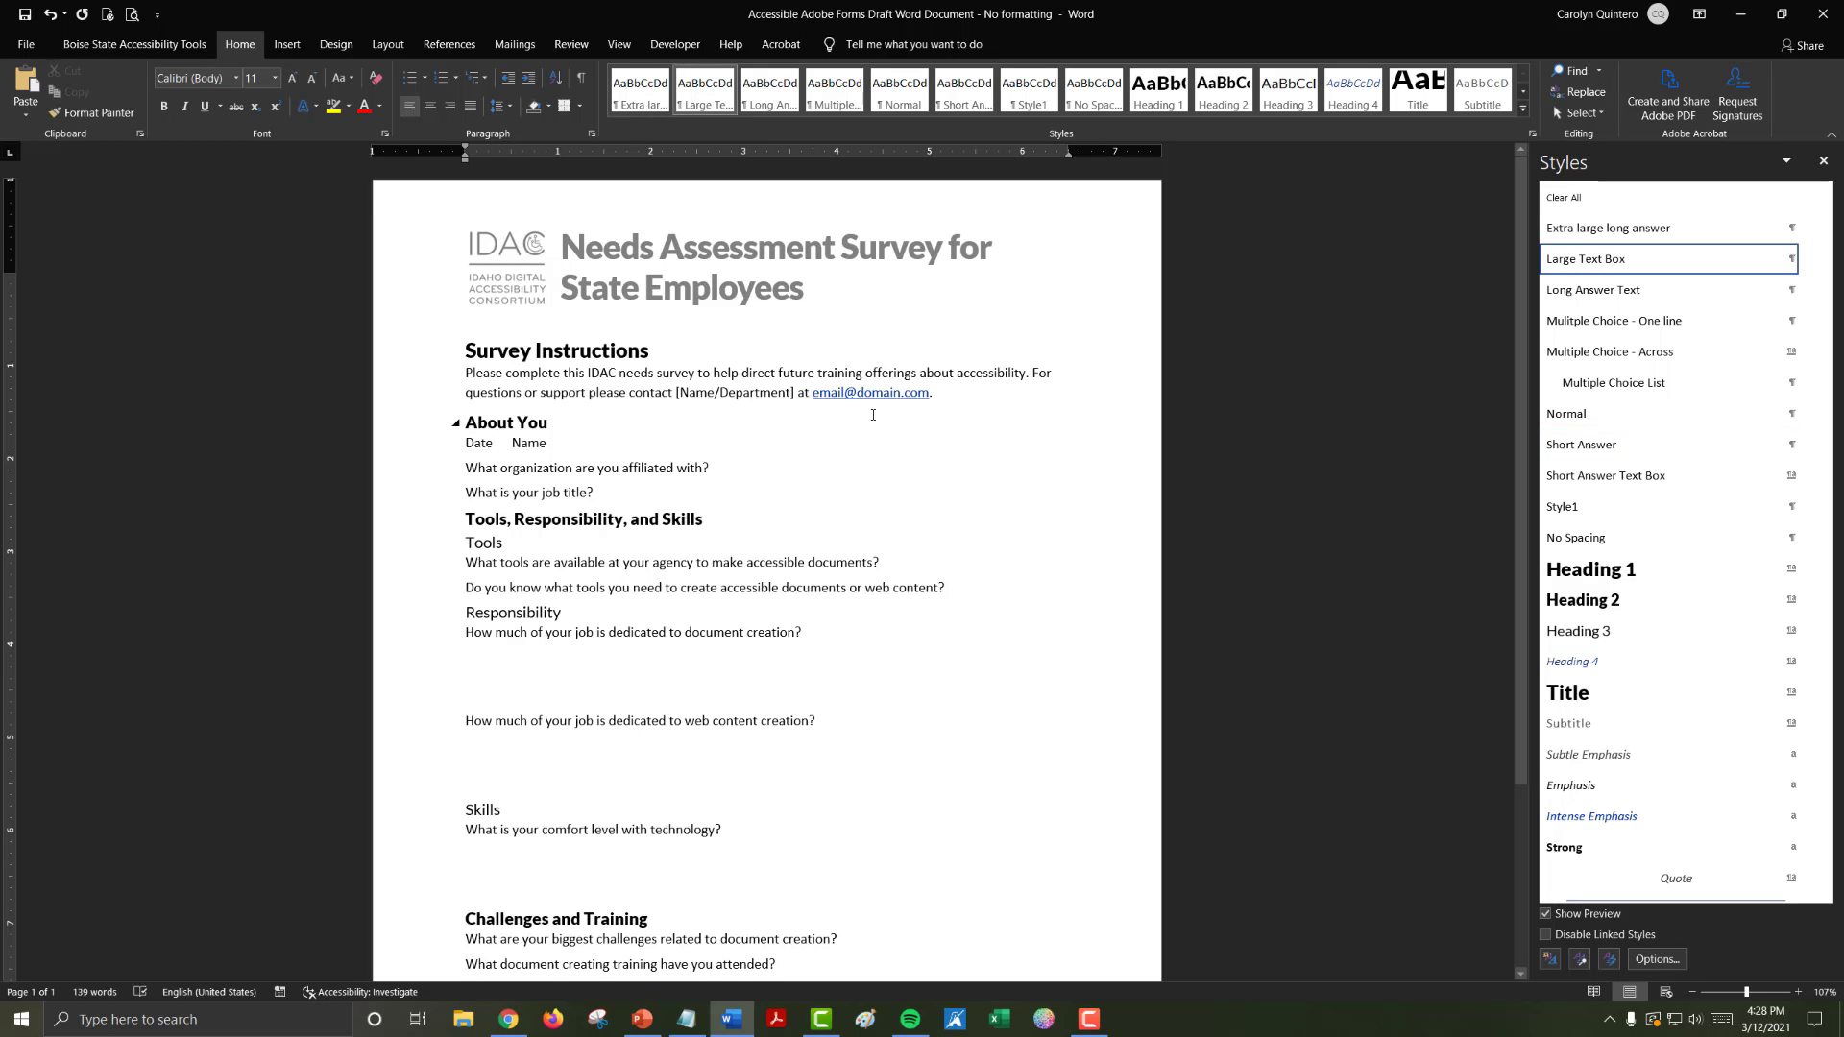
pyautogui.hotkey('ctrl', 'z')
pyautogui.hotkey('ctrl', 'z')
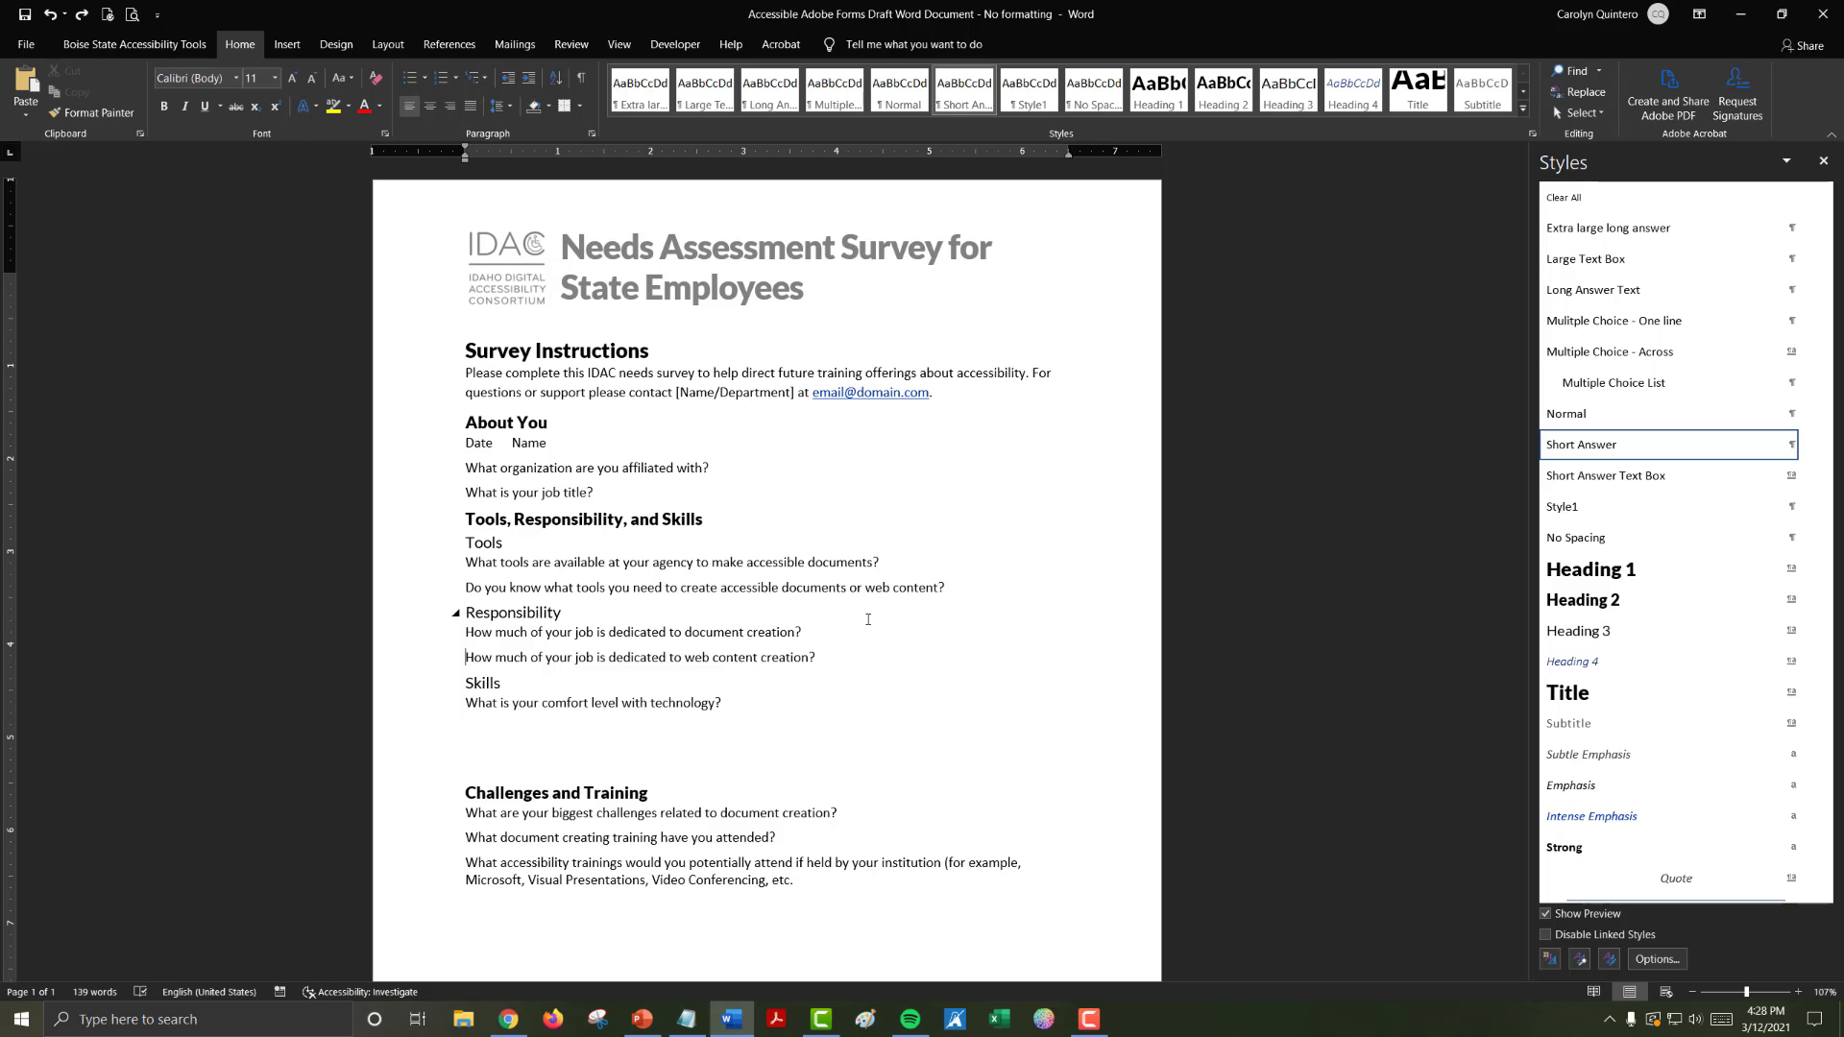
# Apply the Large Text Box style to the question "What are your biggest challenges related to document creation?".
pyautogui.scroll(-3, 869, 618)
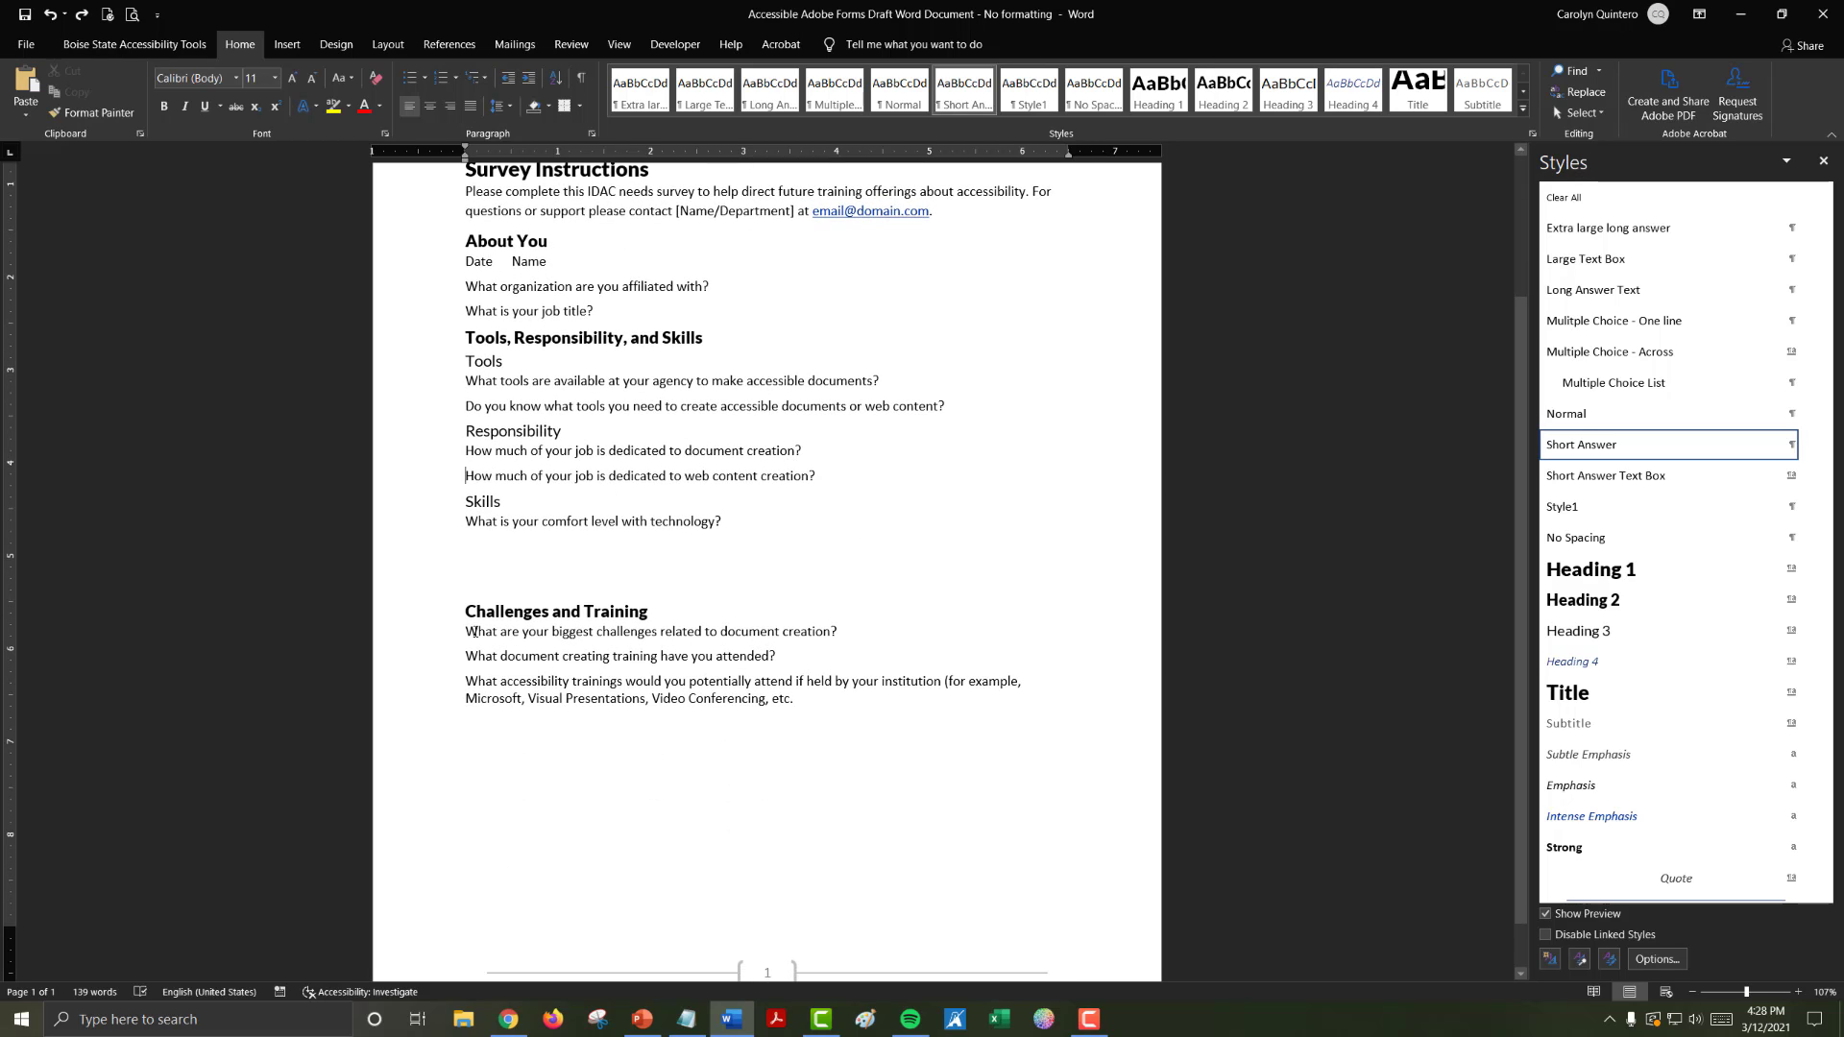
pyautogui.scroll(-1, 666, 615)
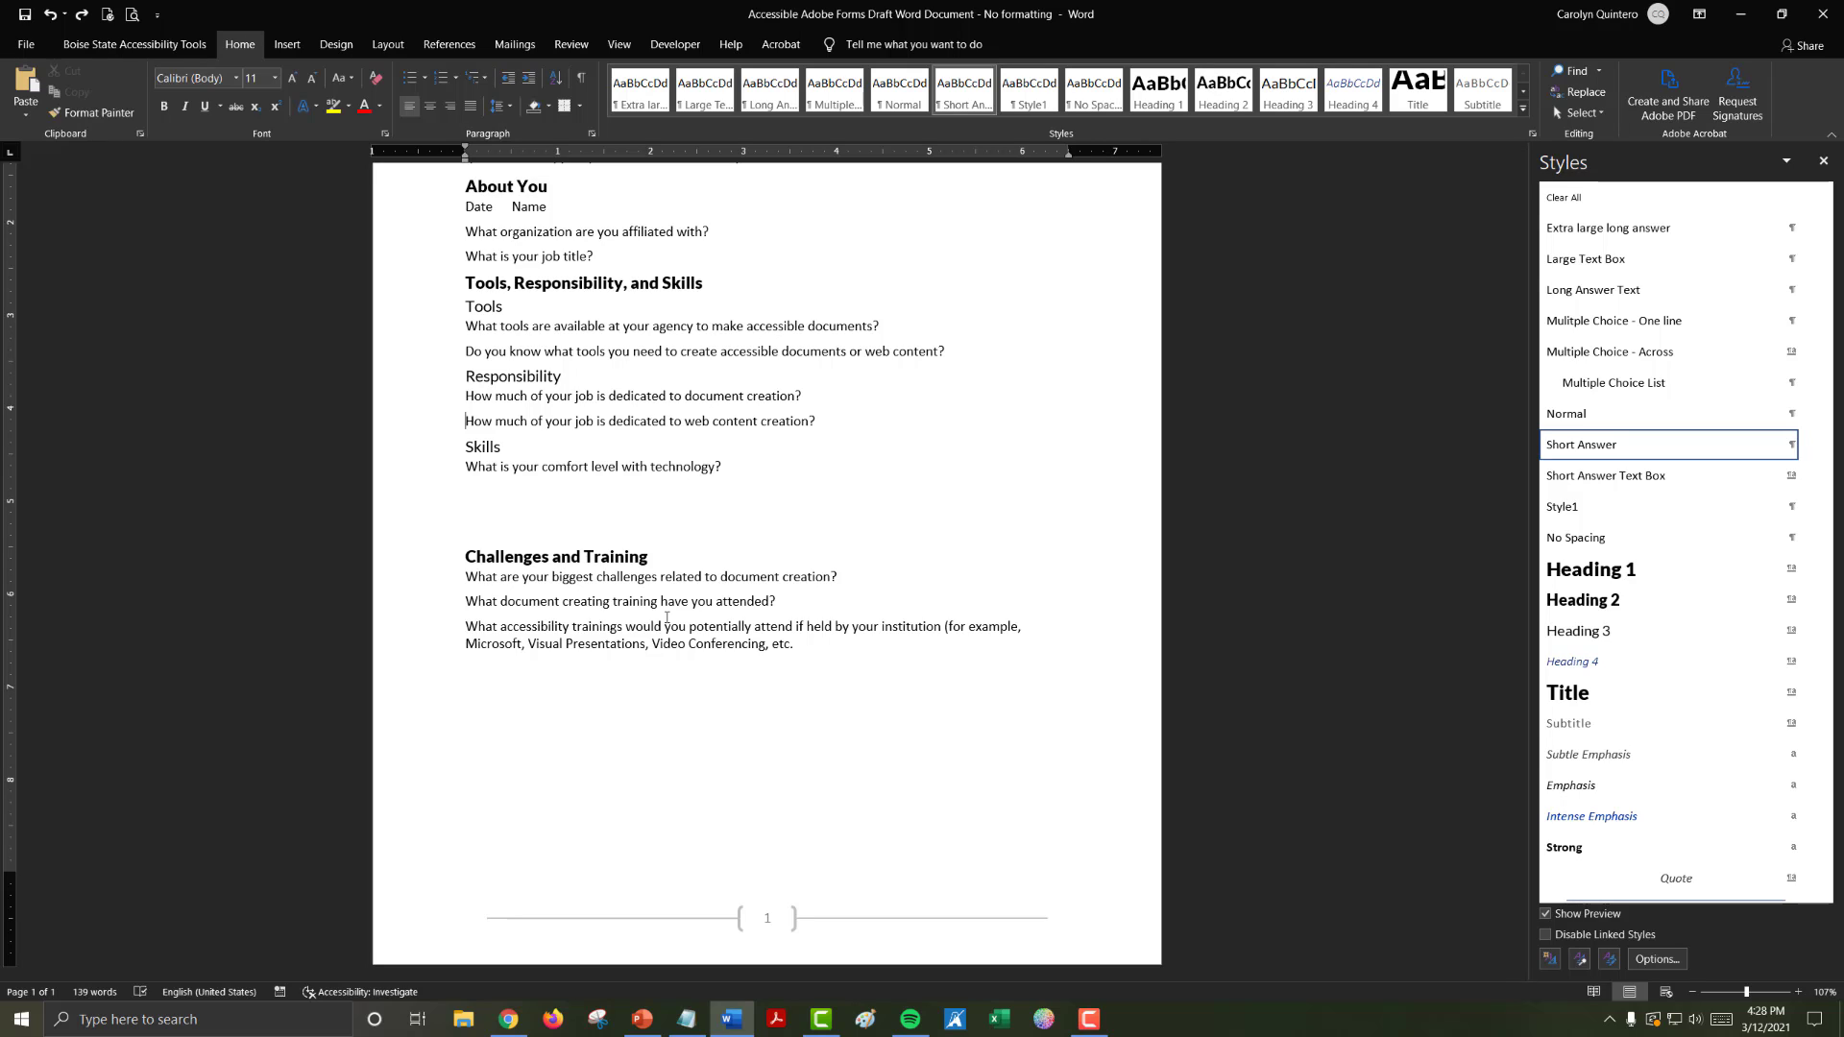
pyautogui.click(519, 577)
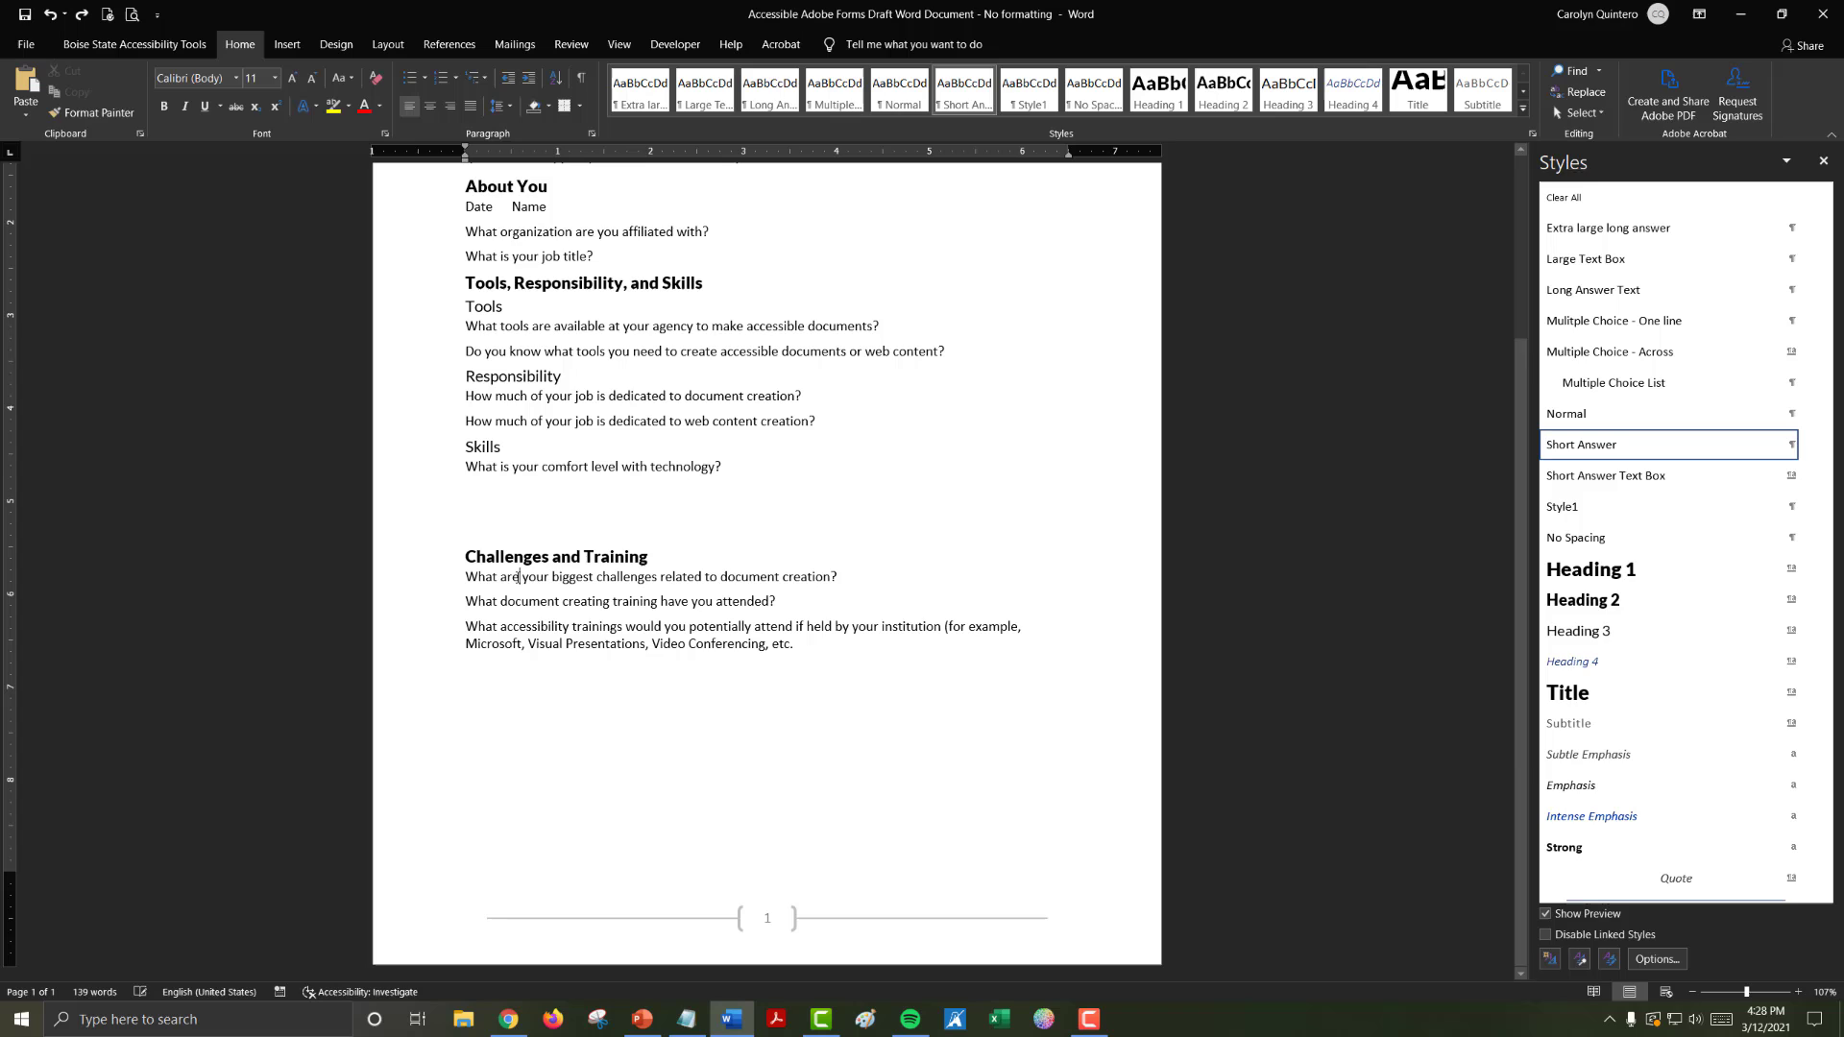
pyautogui.click(698, 101)
# Set the paragraph spacing after the biggest challenges question to 78 pt.
pyautogui.tripleClick(534, 581)
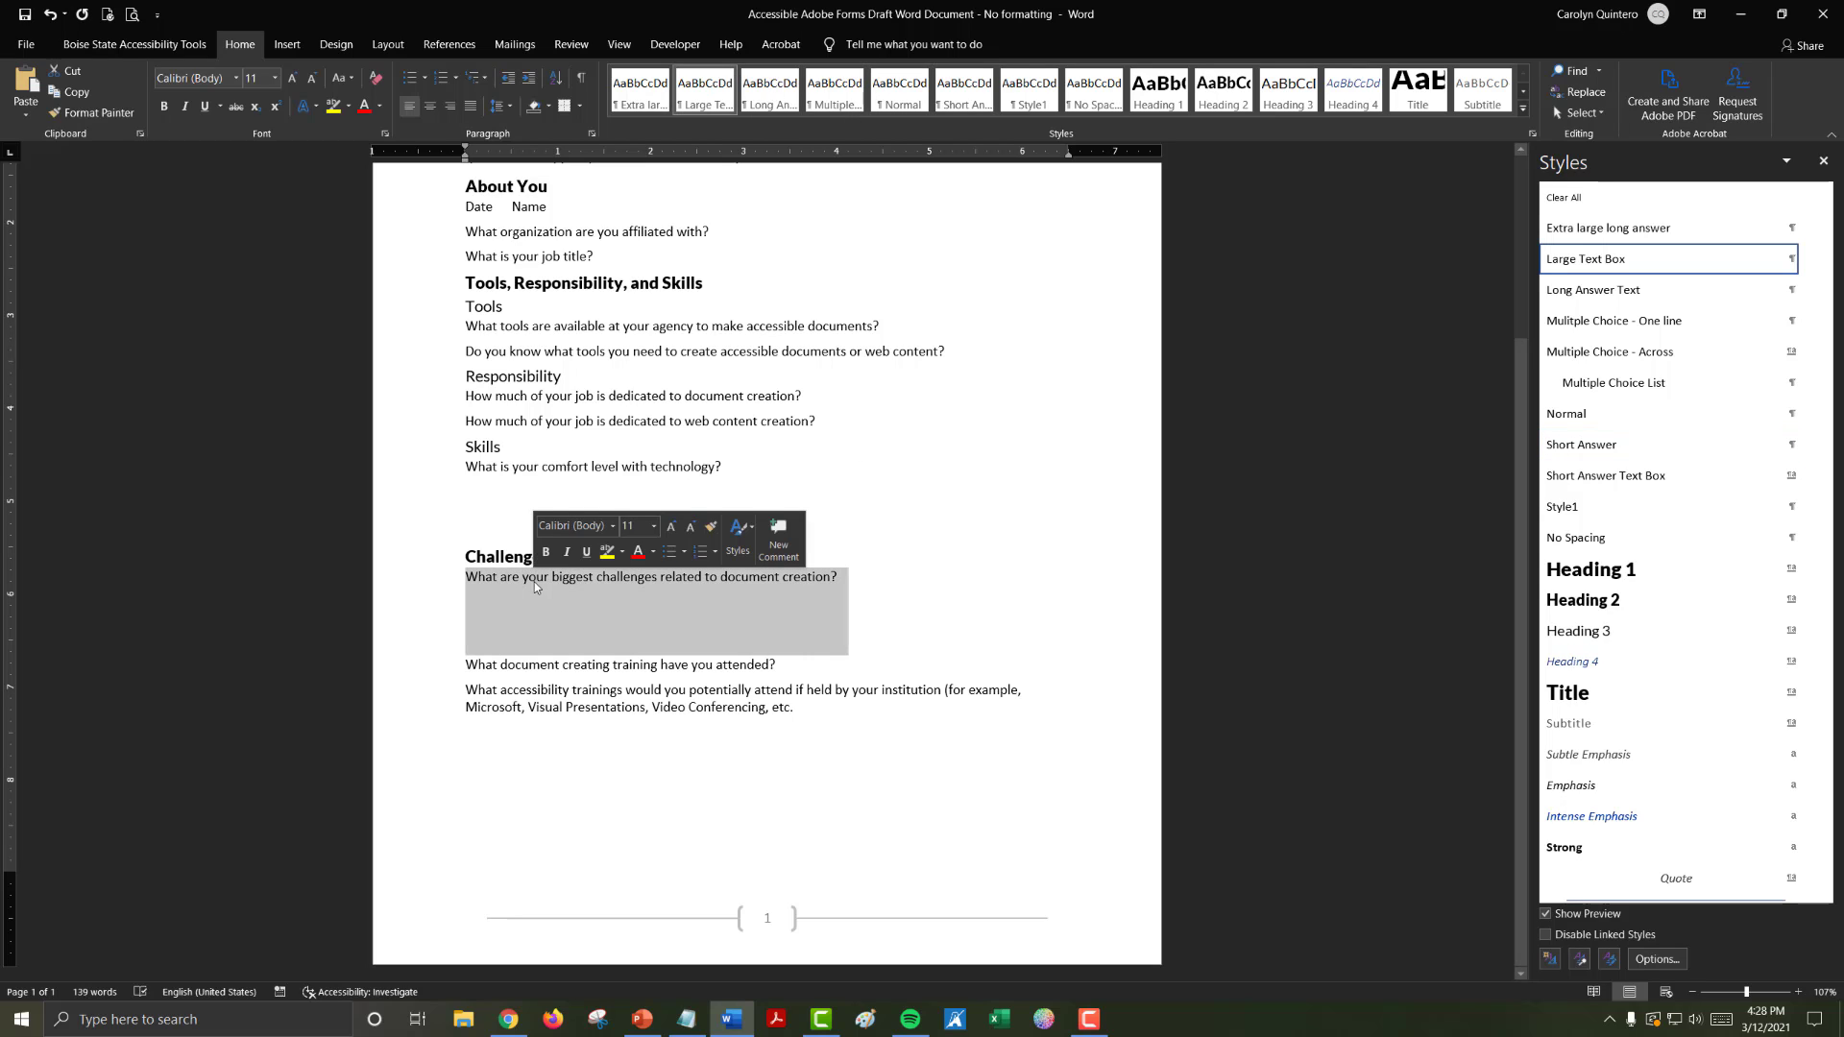
pyautogui.click(590, 132)
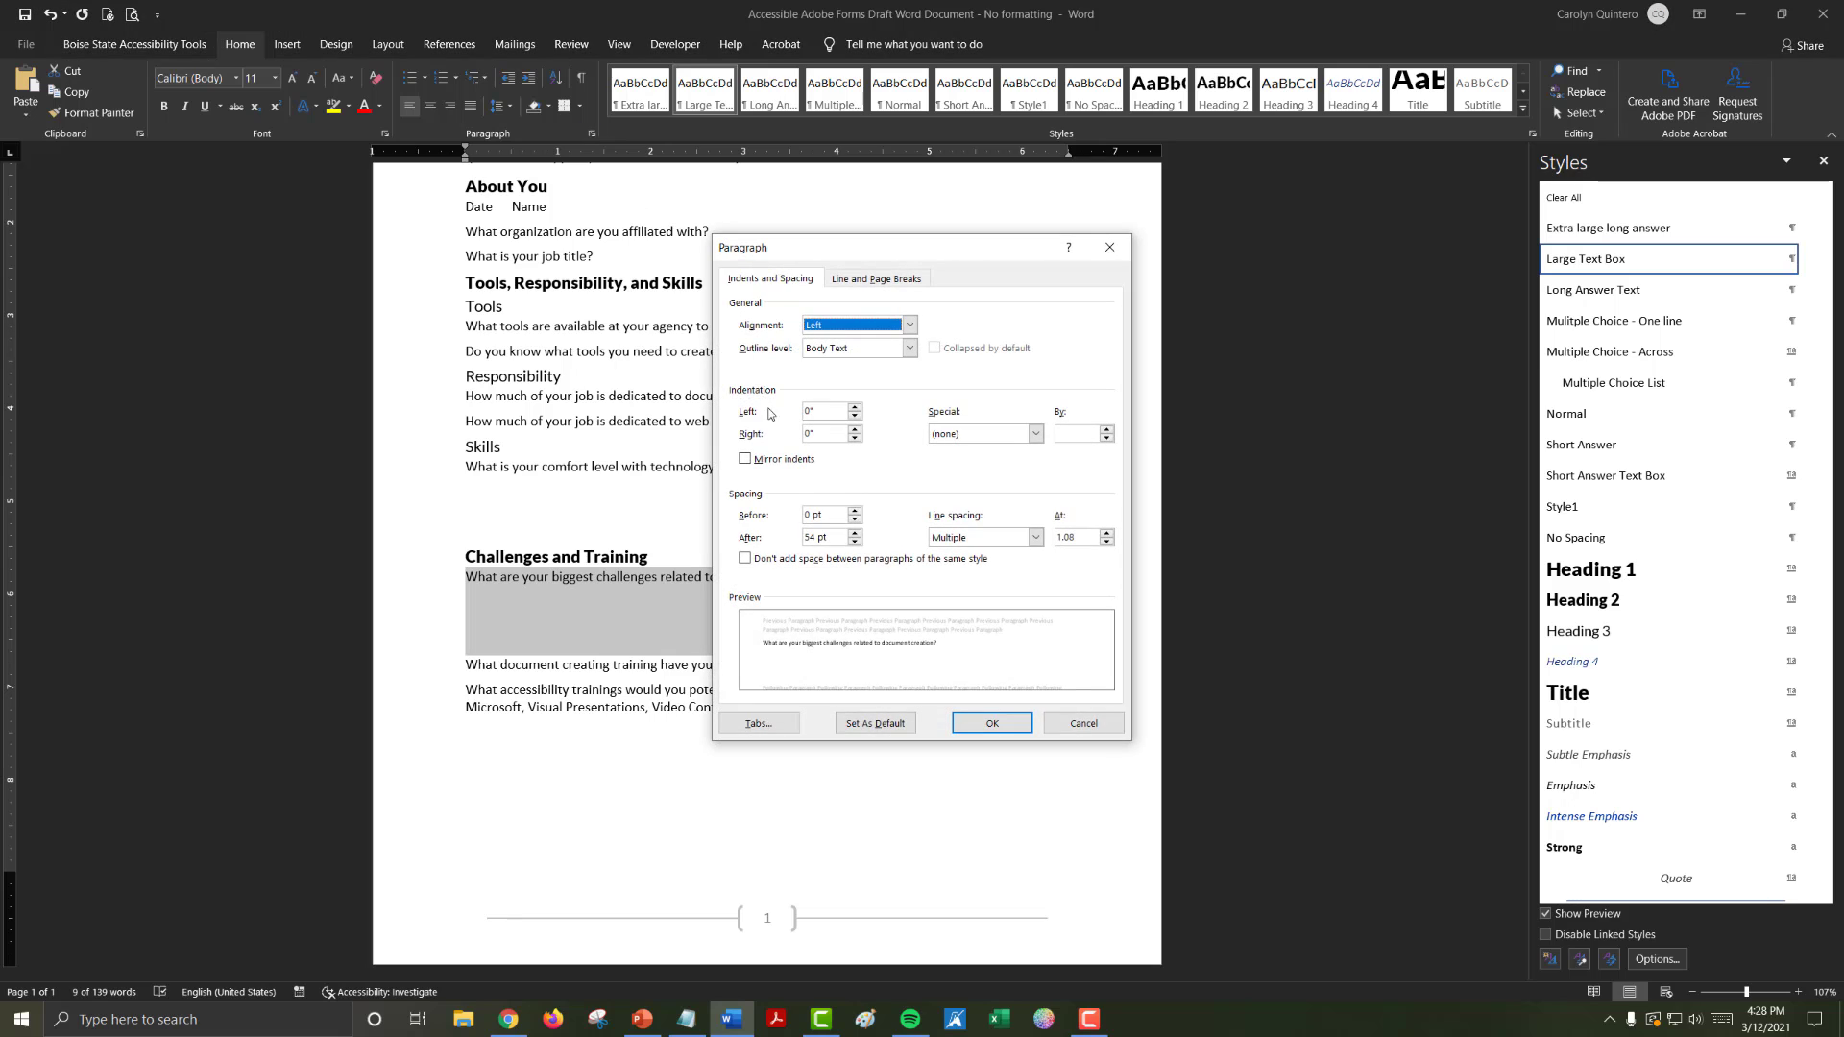
pyautogui.click(855, 534)
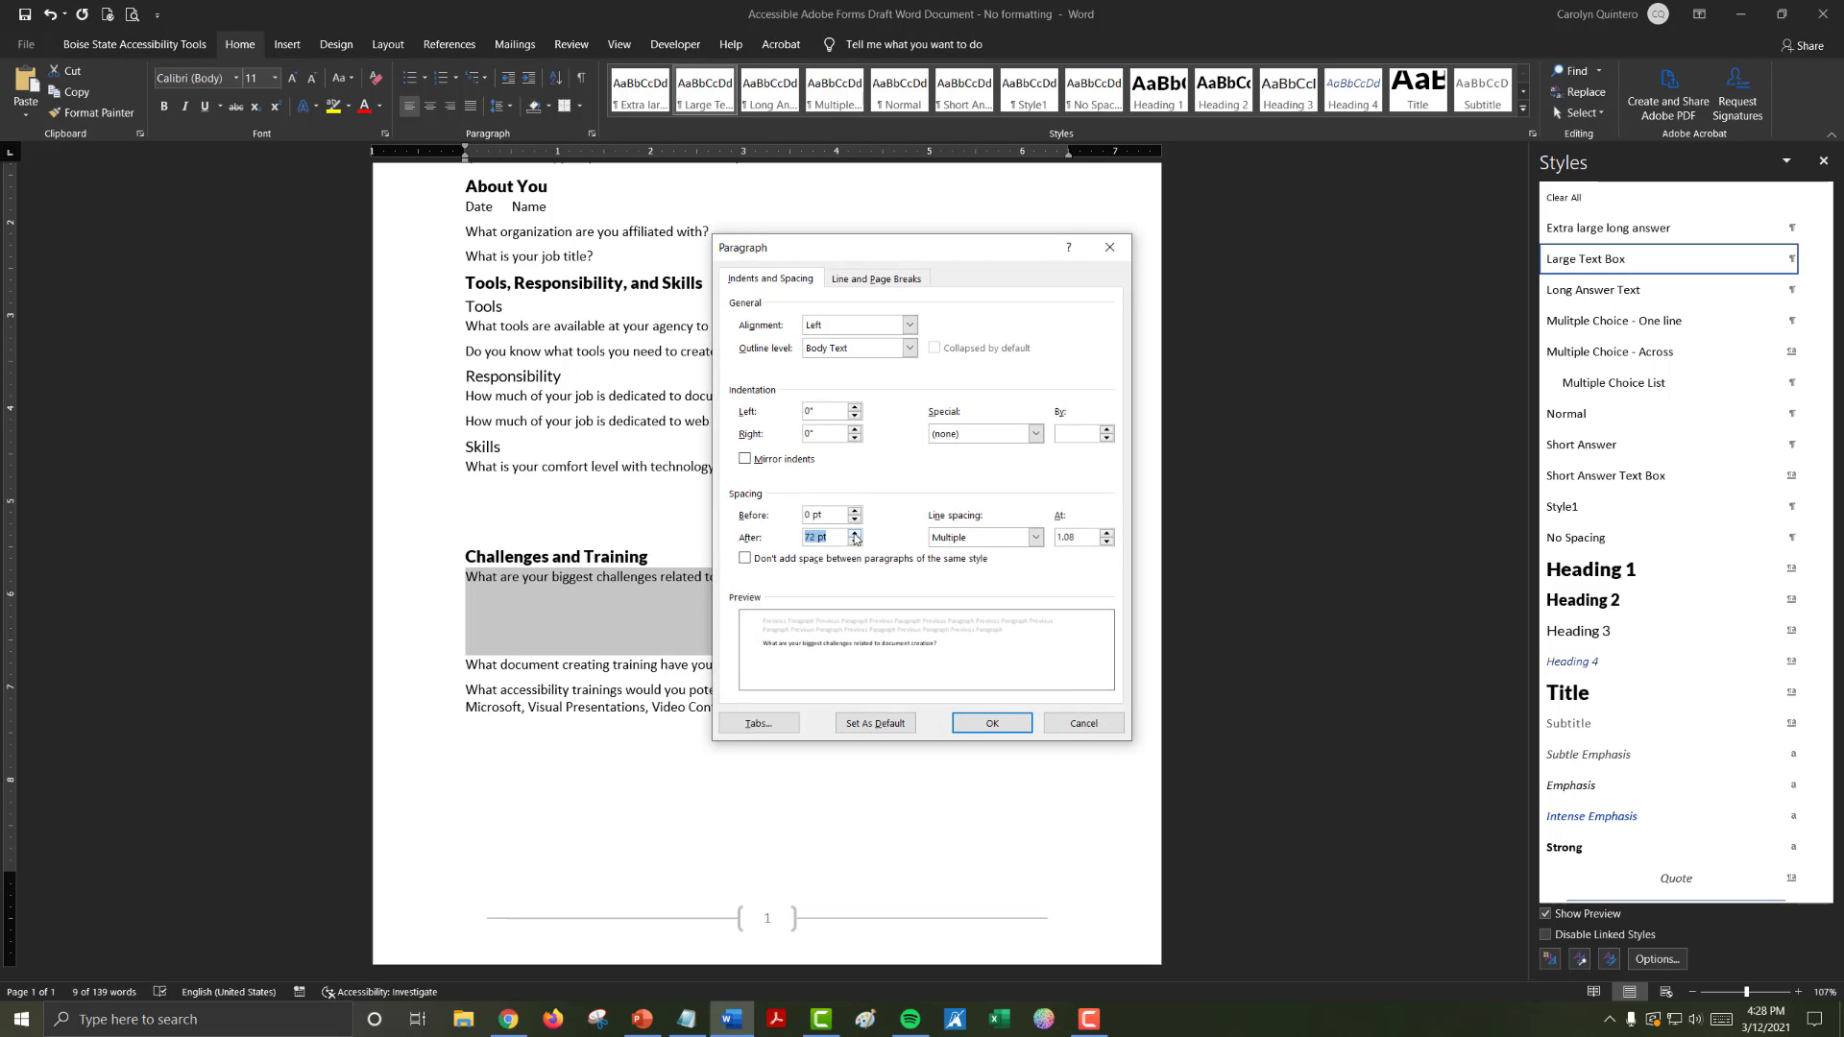
pyautogui.click(992, 723)
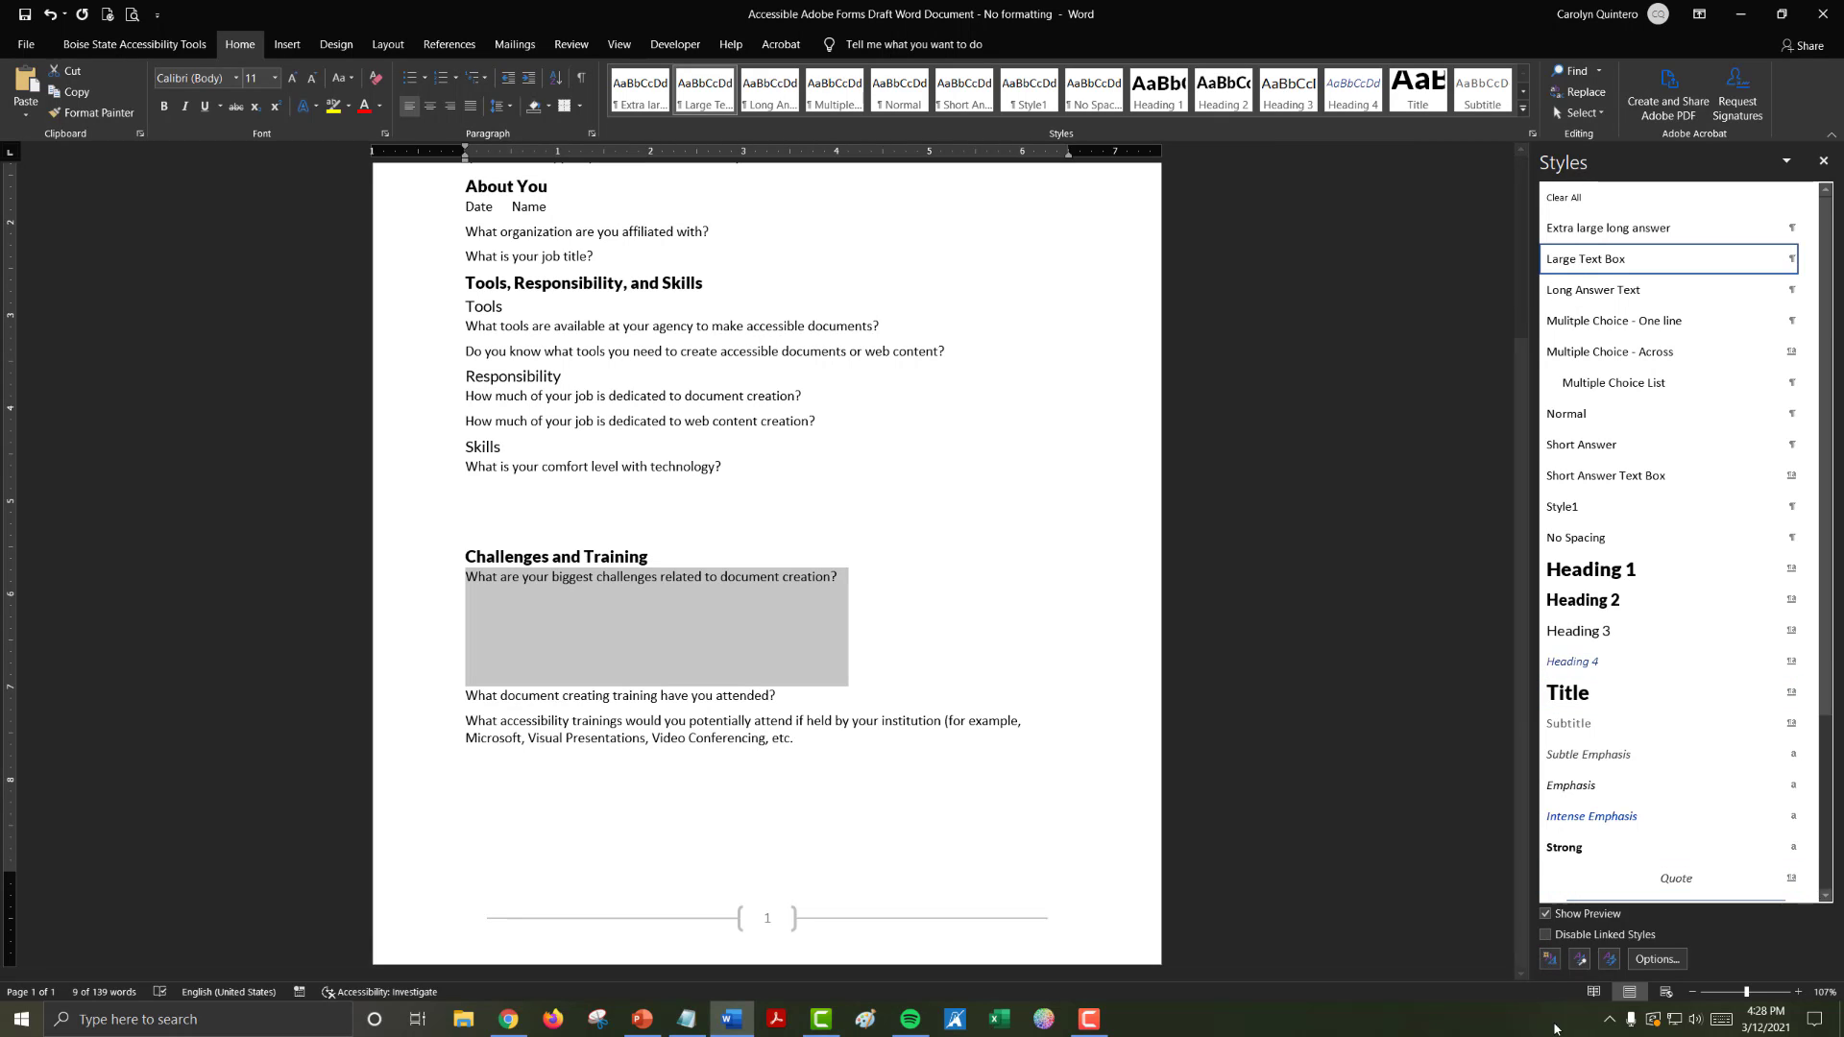
# Create a new paragraph style named "Extra Large Text Box" from the formatting of the biggest challenges question.
pyautogui.click(1548, 958)
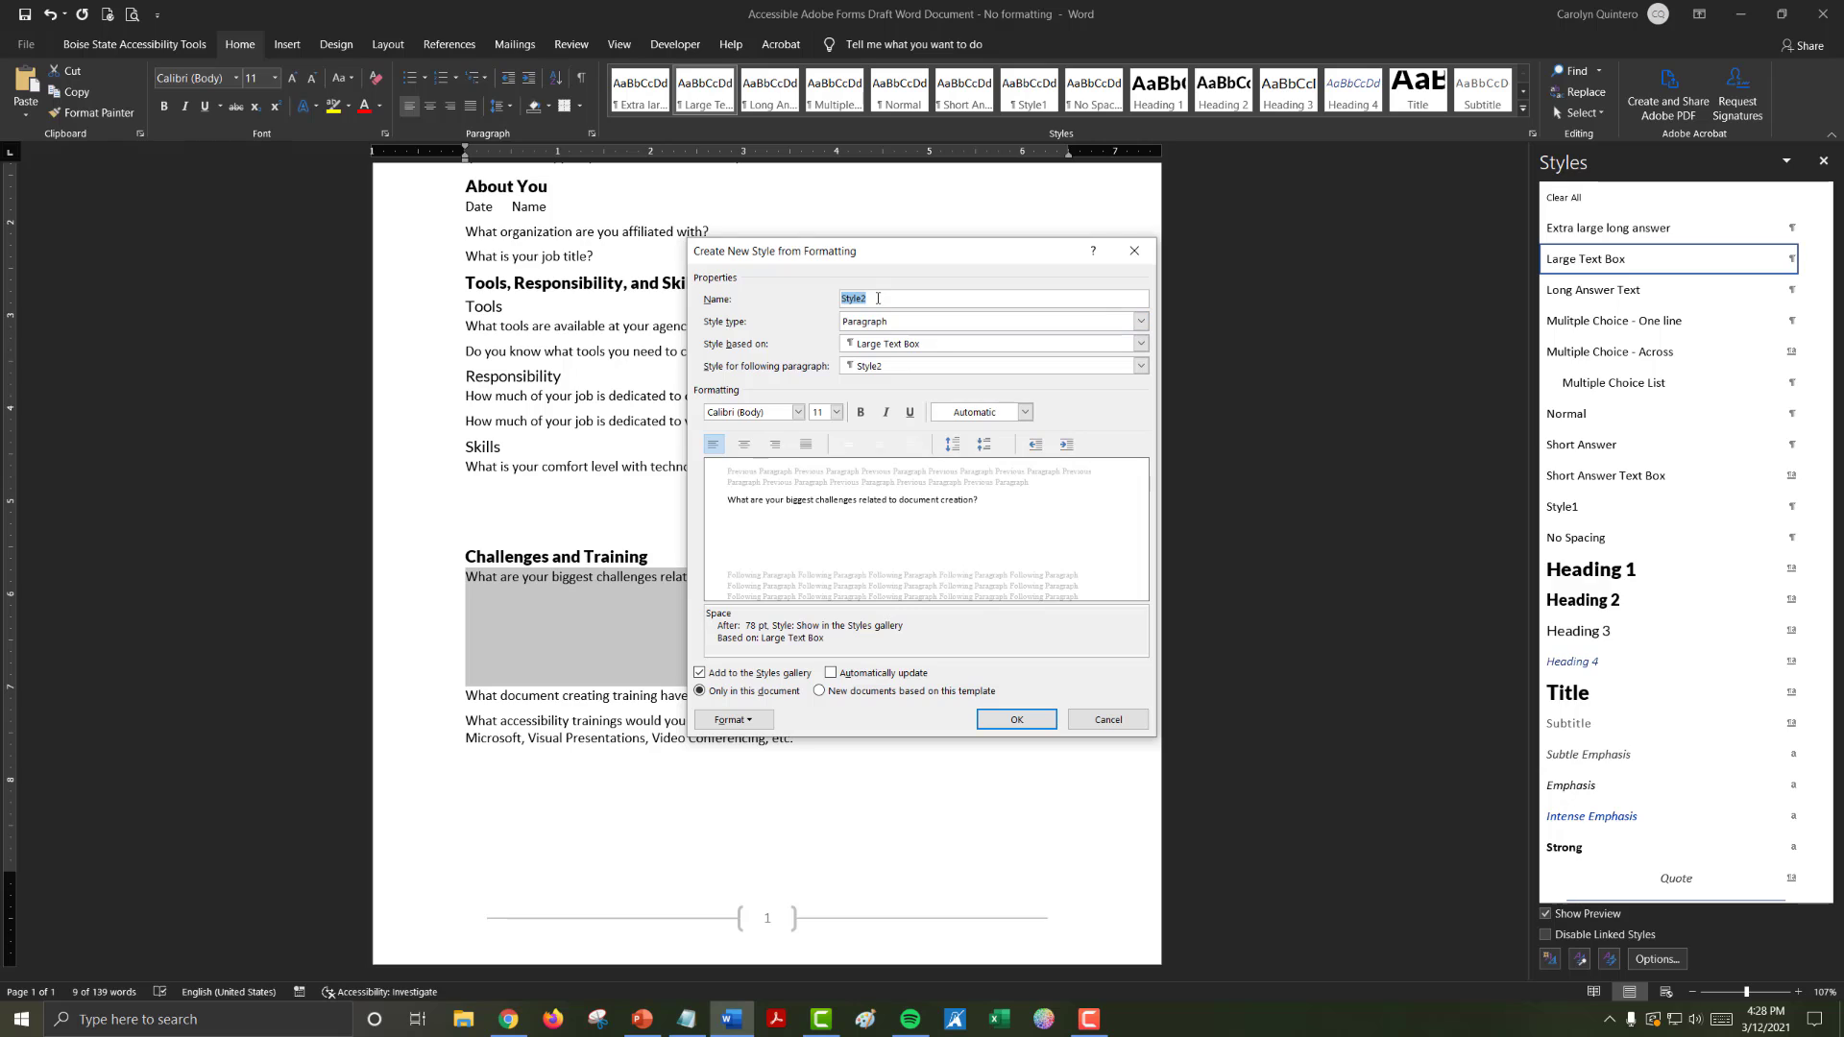
pyautogui.write('Extra Large Text Box')
pyautogui.click(1016, 720)
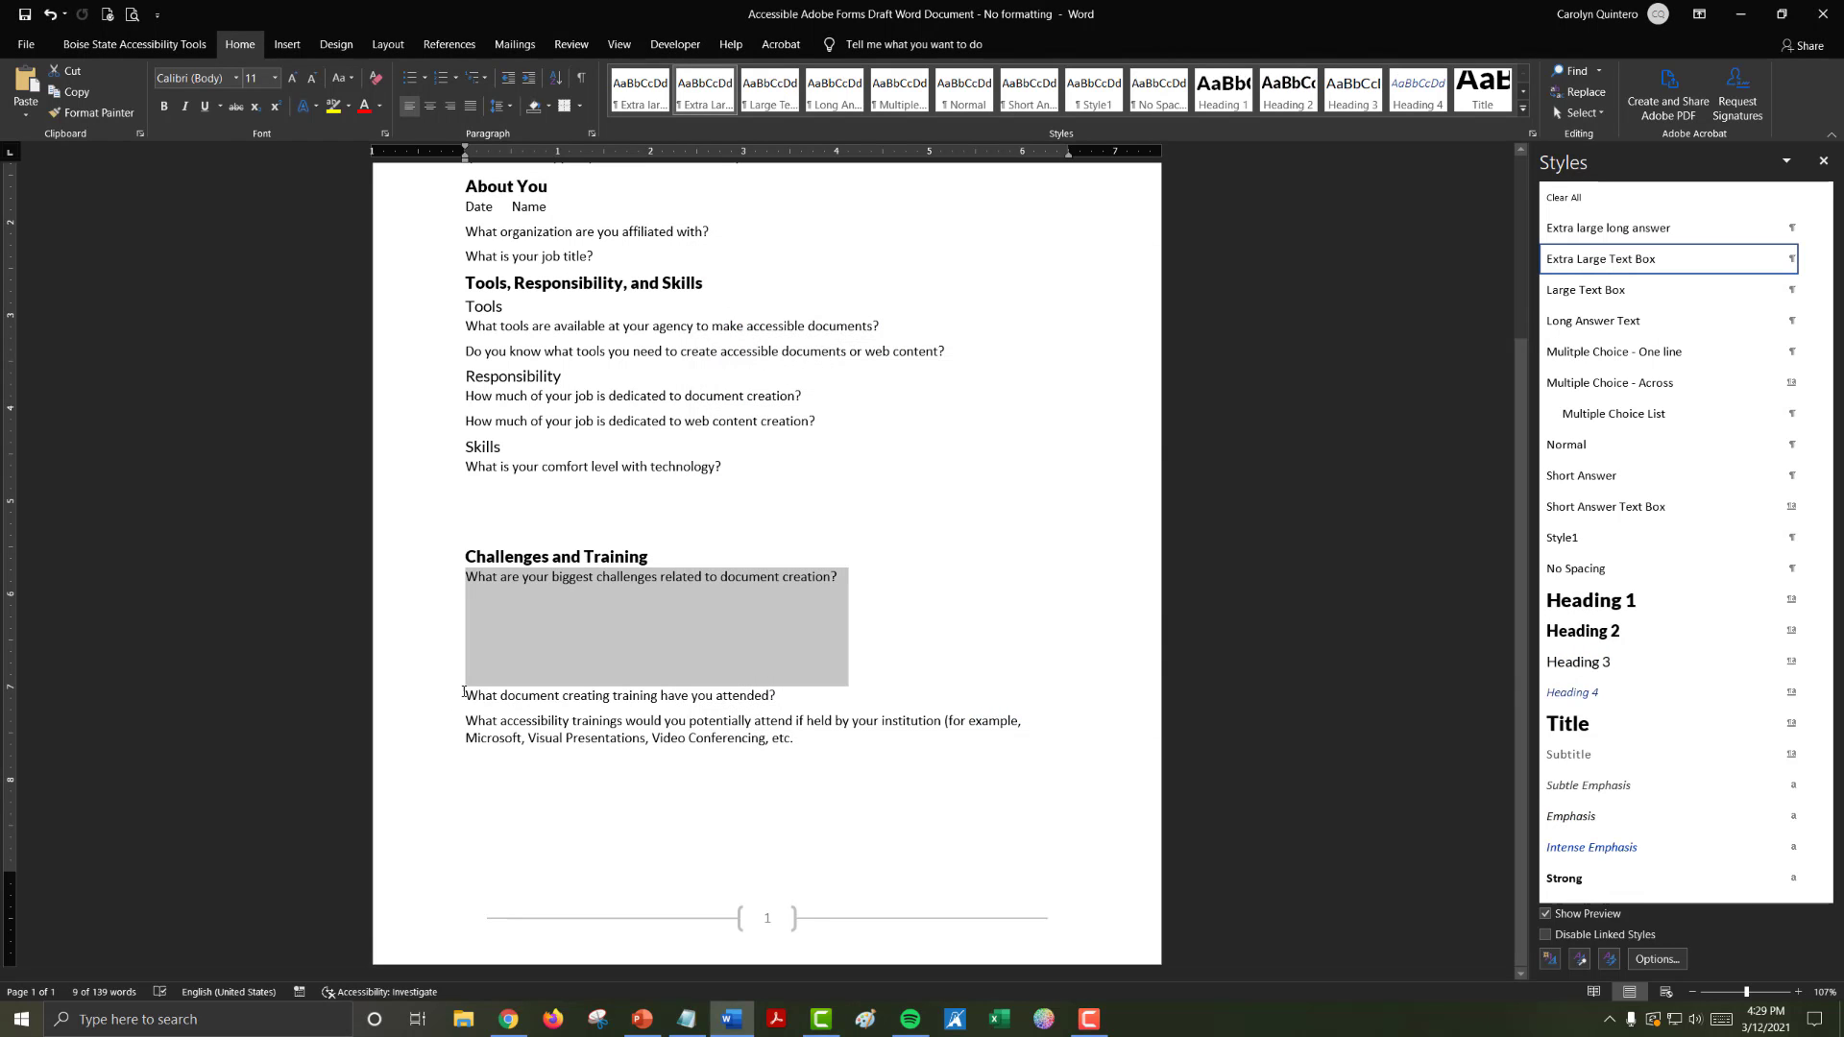
# Apply the Extra Large Text Box style to the last two questions under Challenges and Training.
pyautogui.click(464, 691)
pyautogui.click(705, 88)
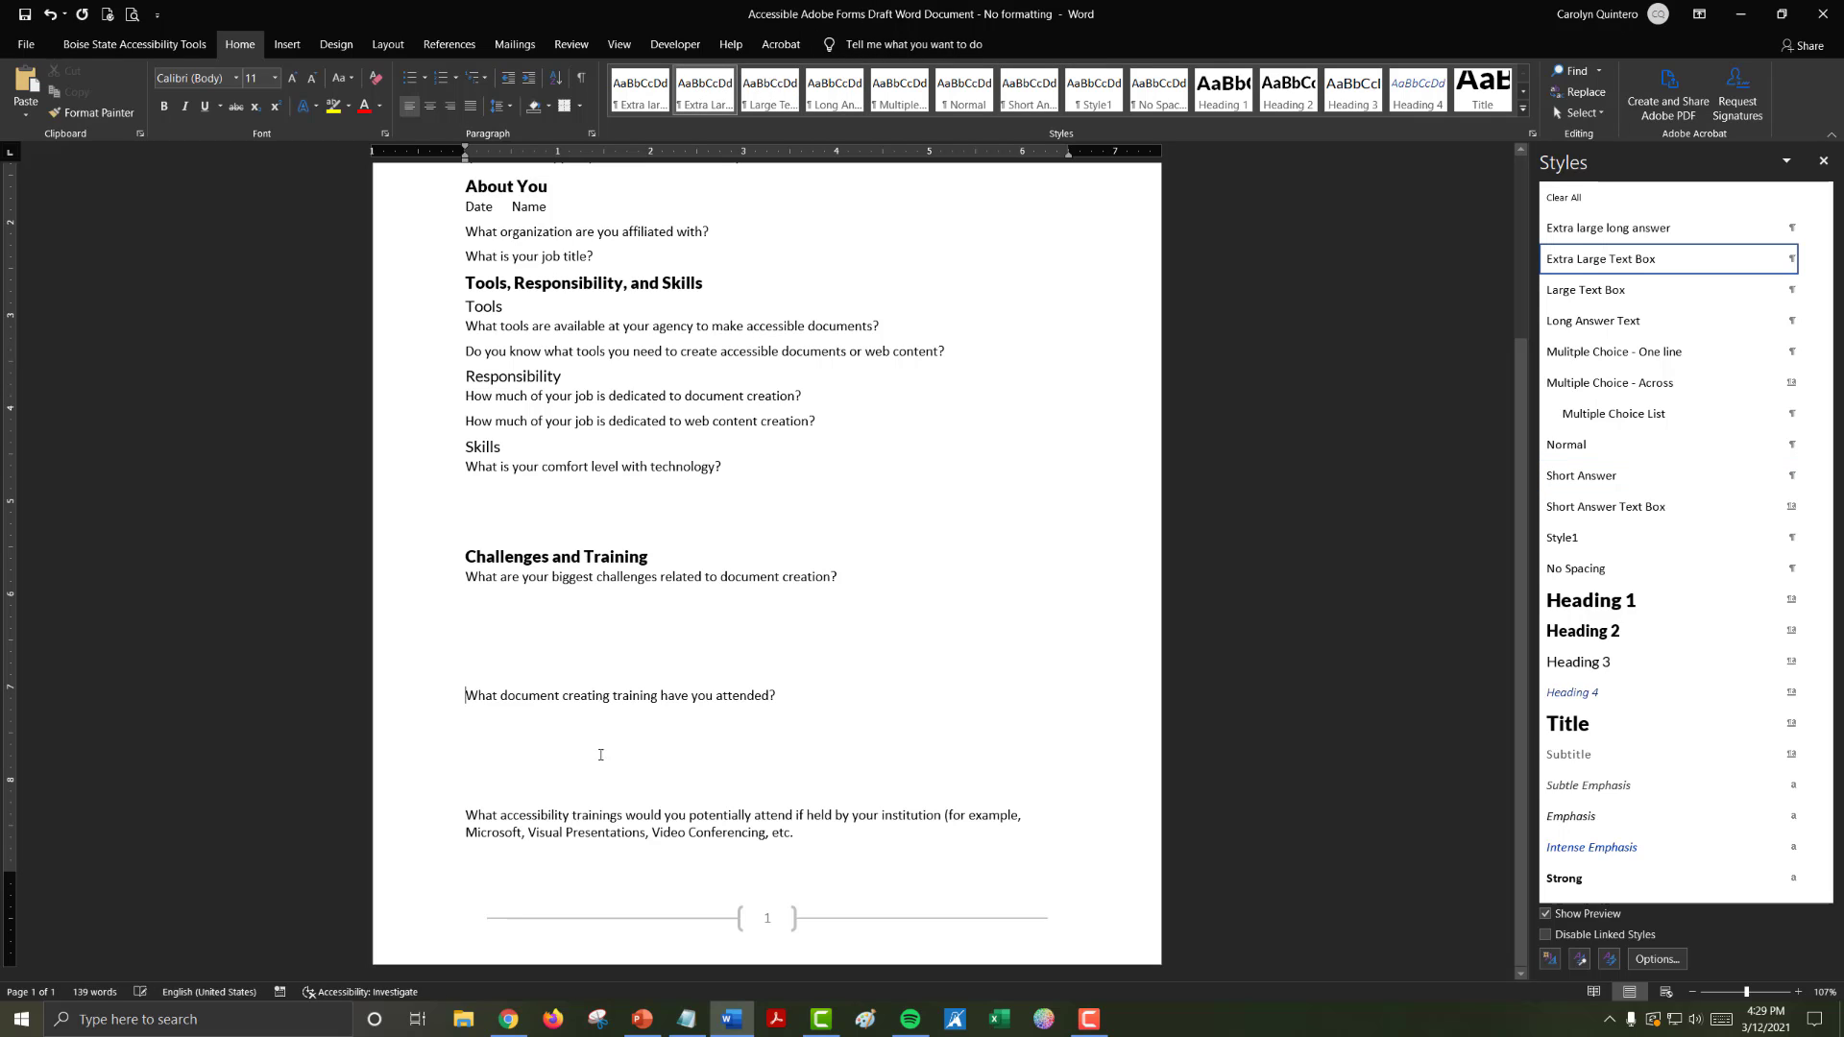
pyautogui.click(576, 659)
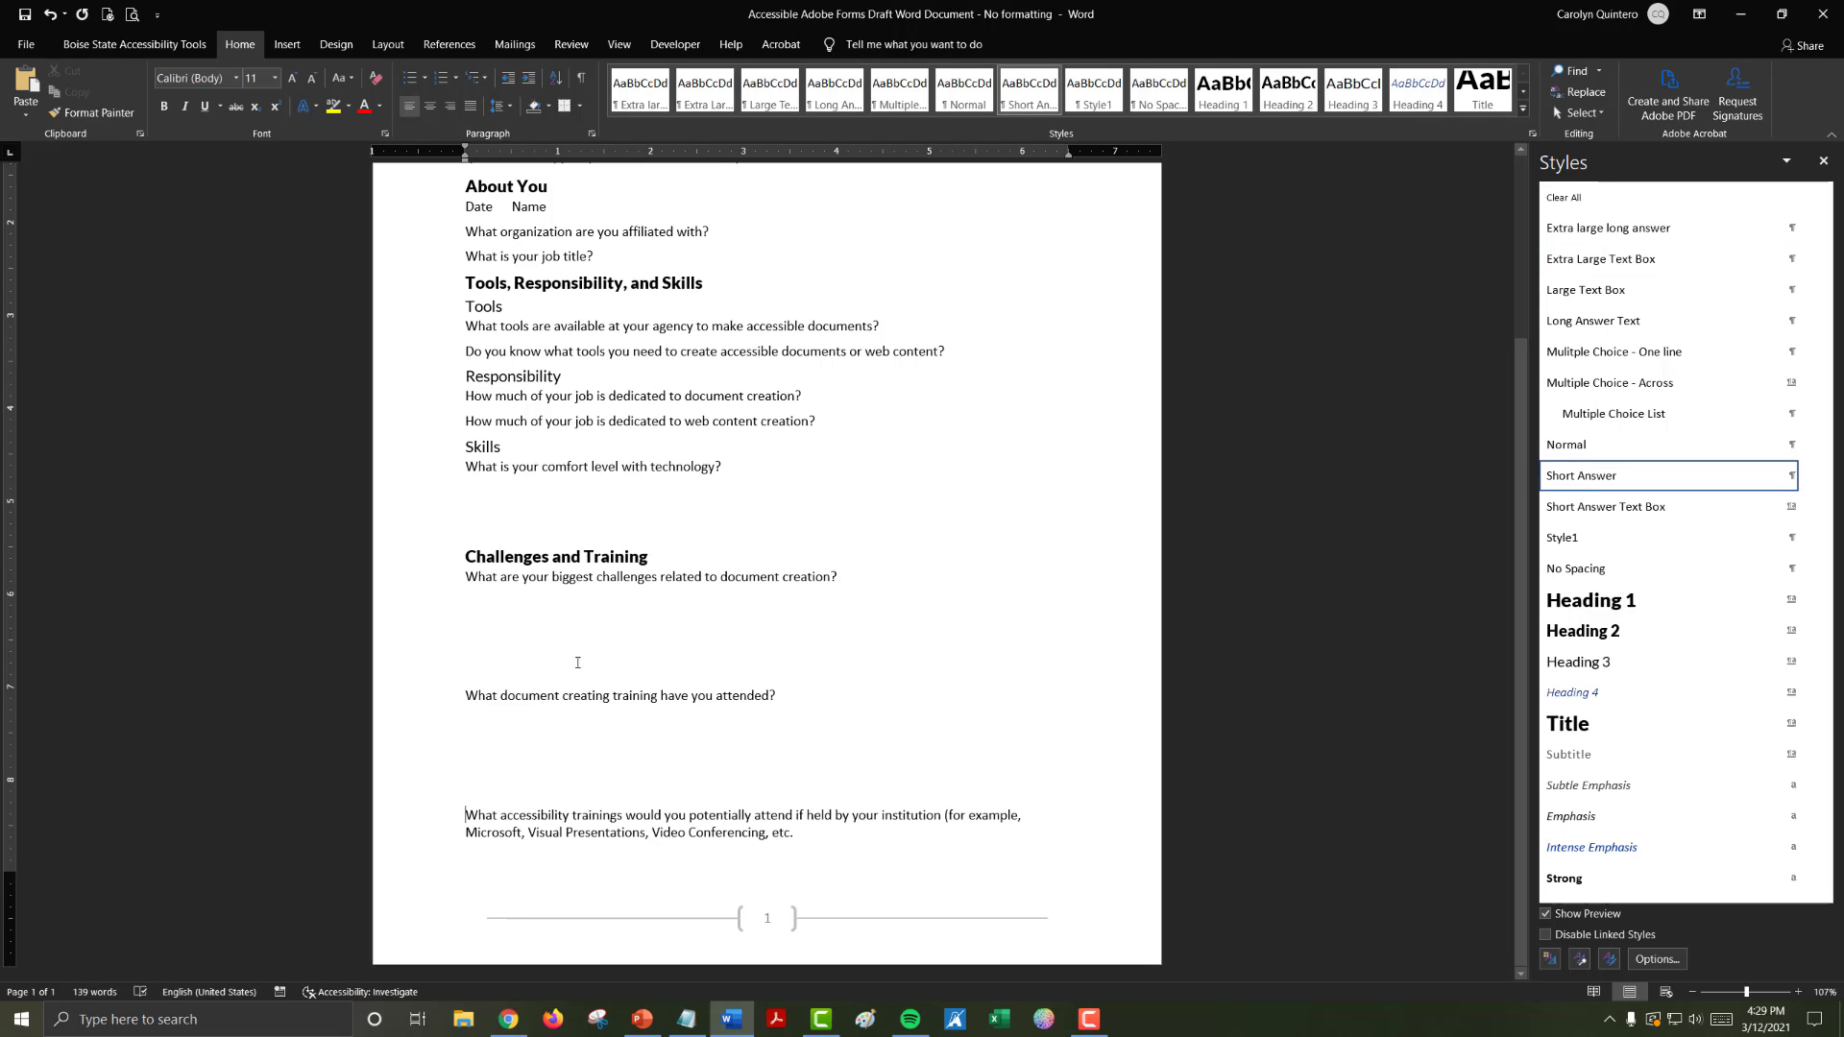
pyautogui.click(711, 91)
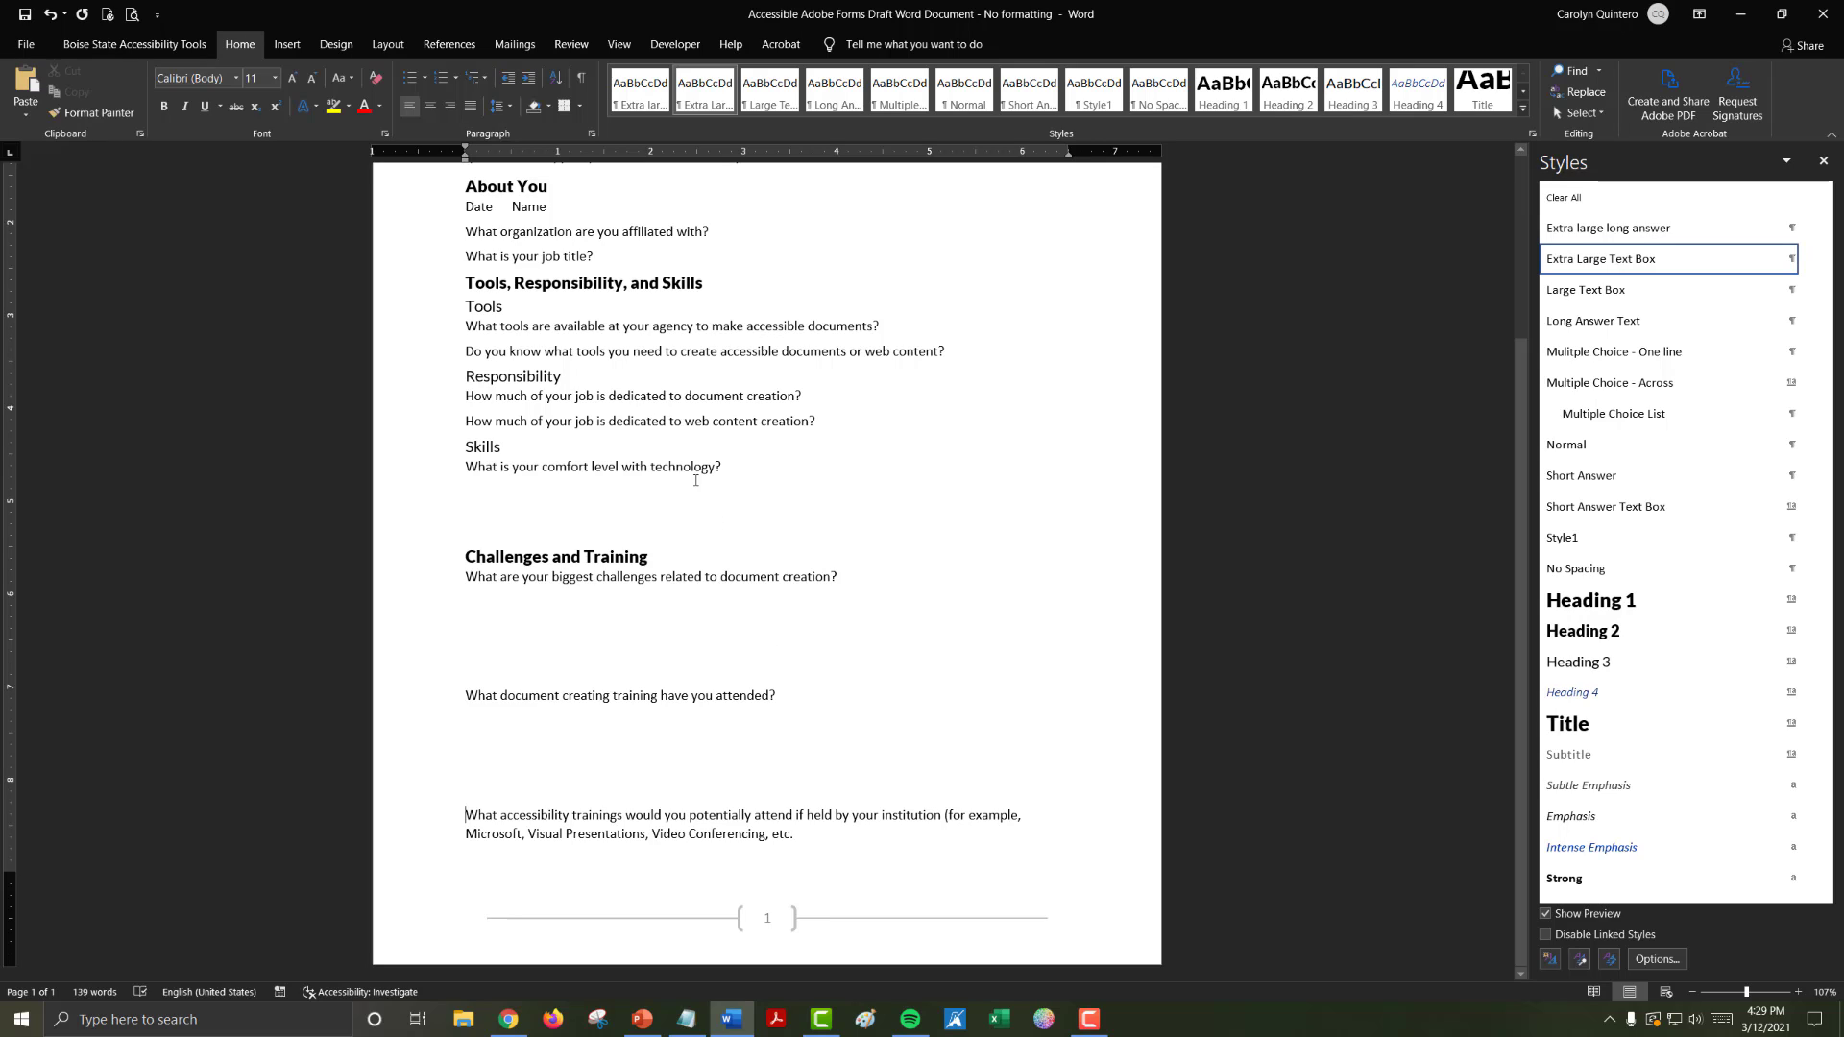
# Modify the Extra Large Text Box style so its paragraph spacing after is 72 pt.
pyautogui.rightClick(706, 94)
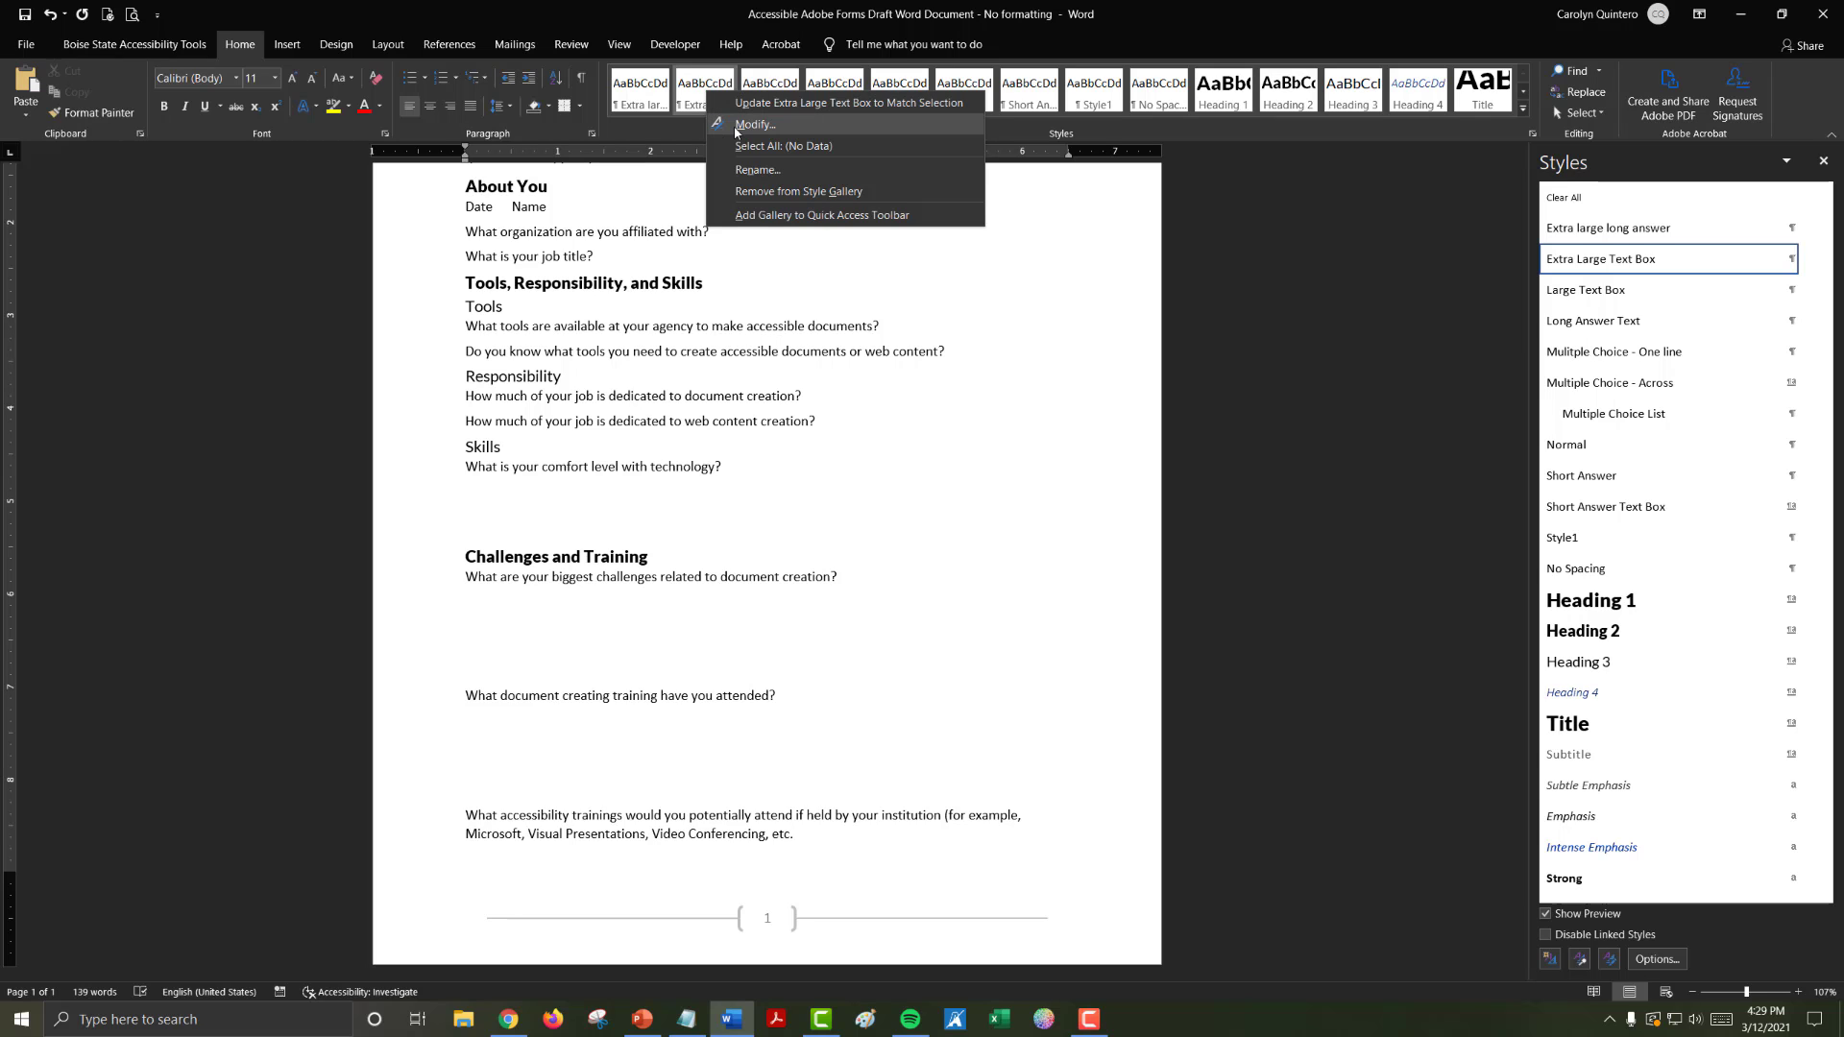
pyautogui.click(737, 125)
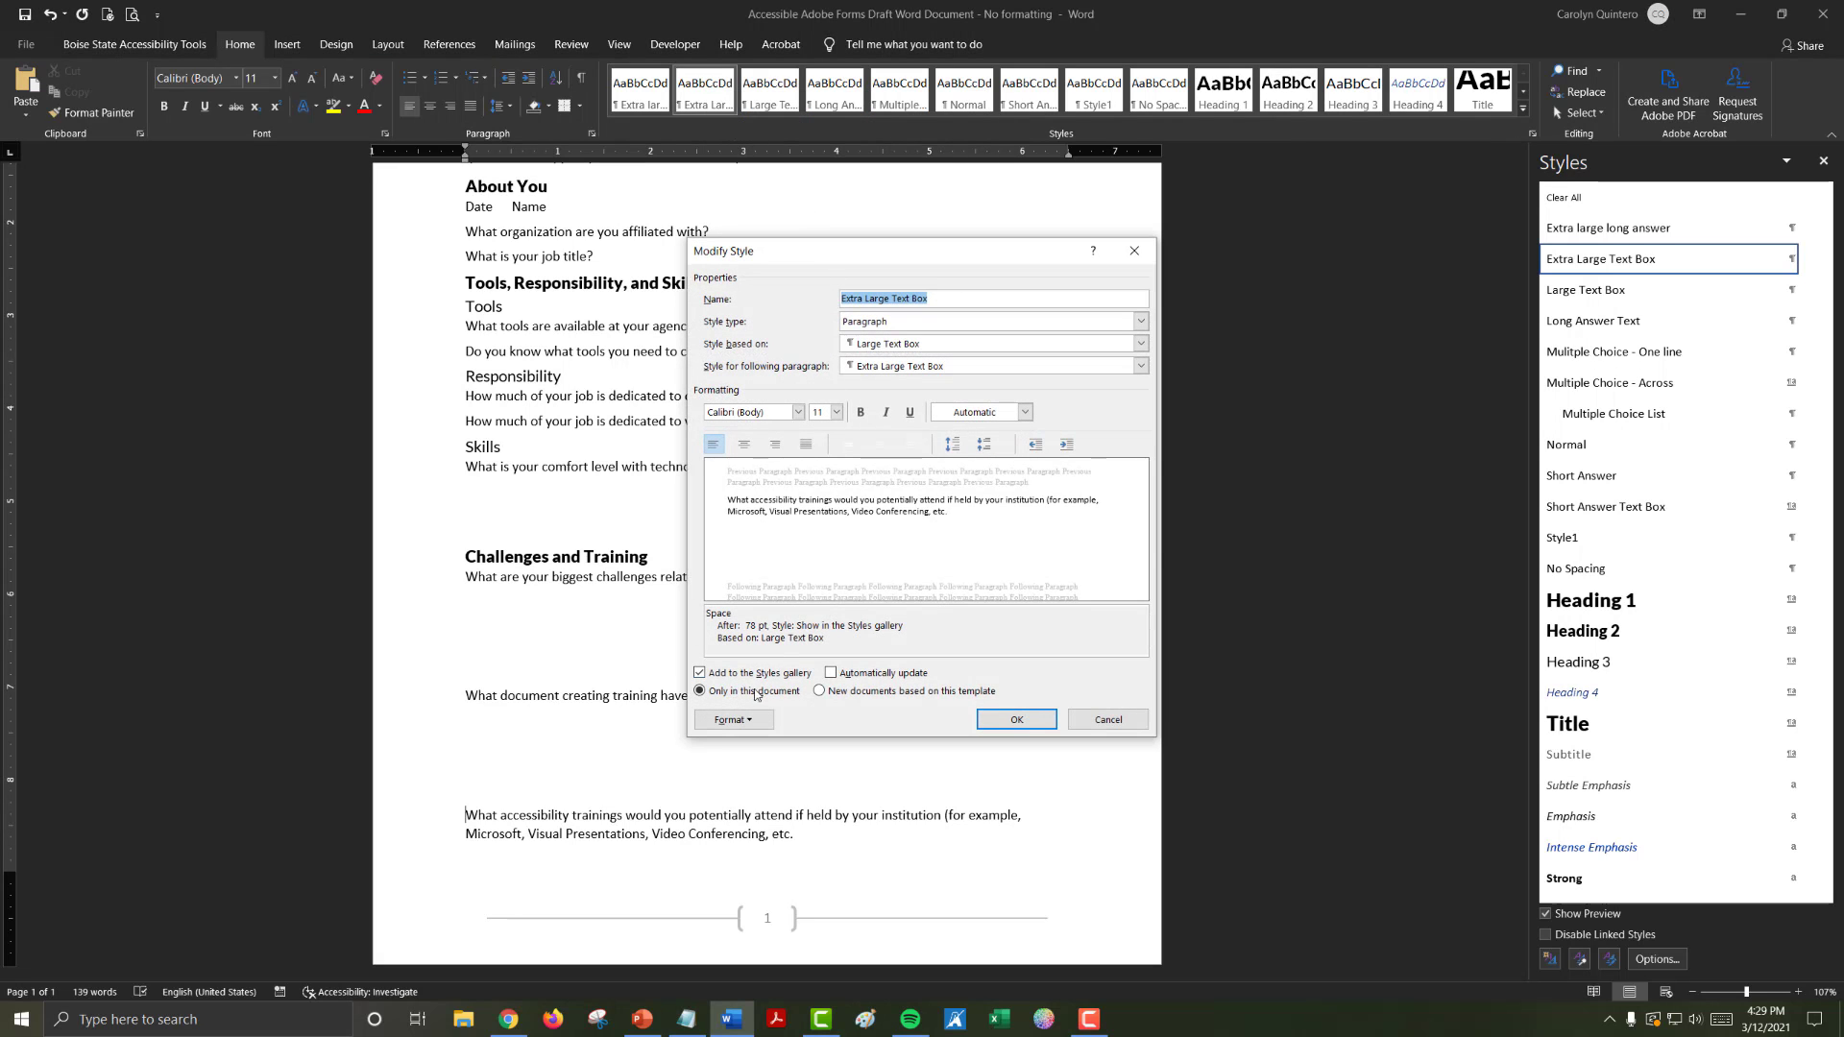
pyautogui.click(734, 720)
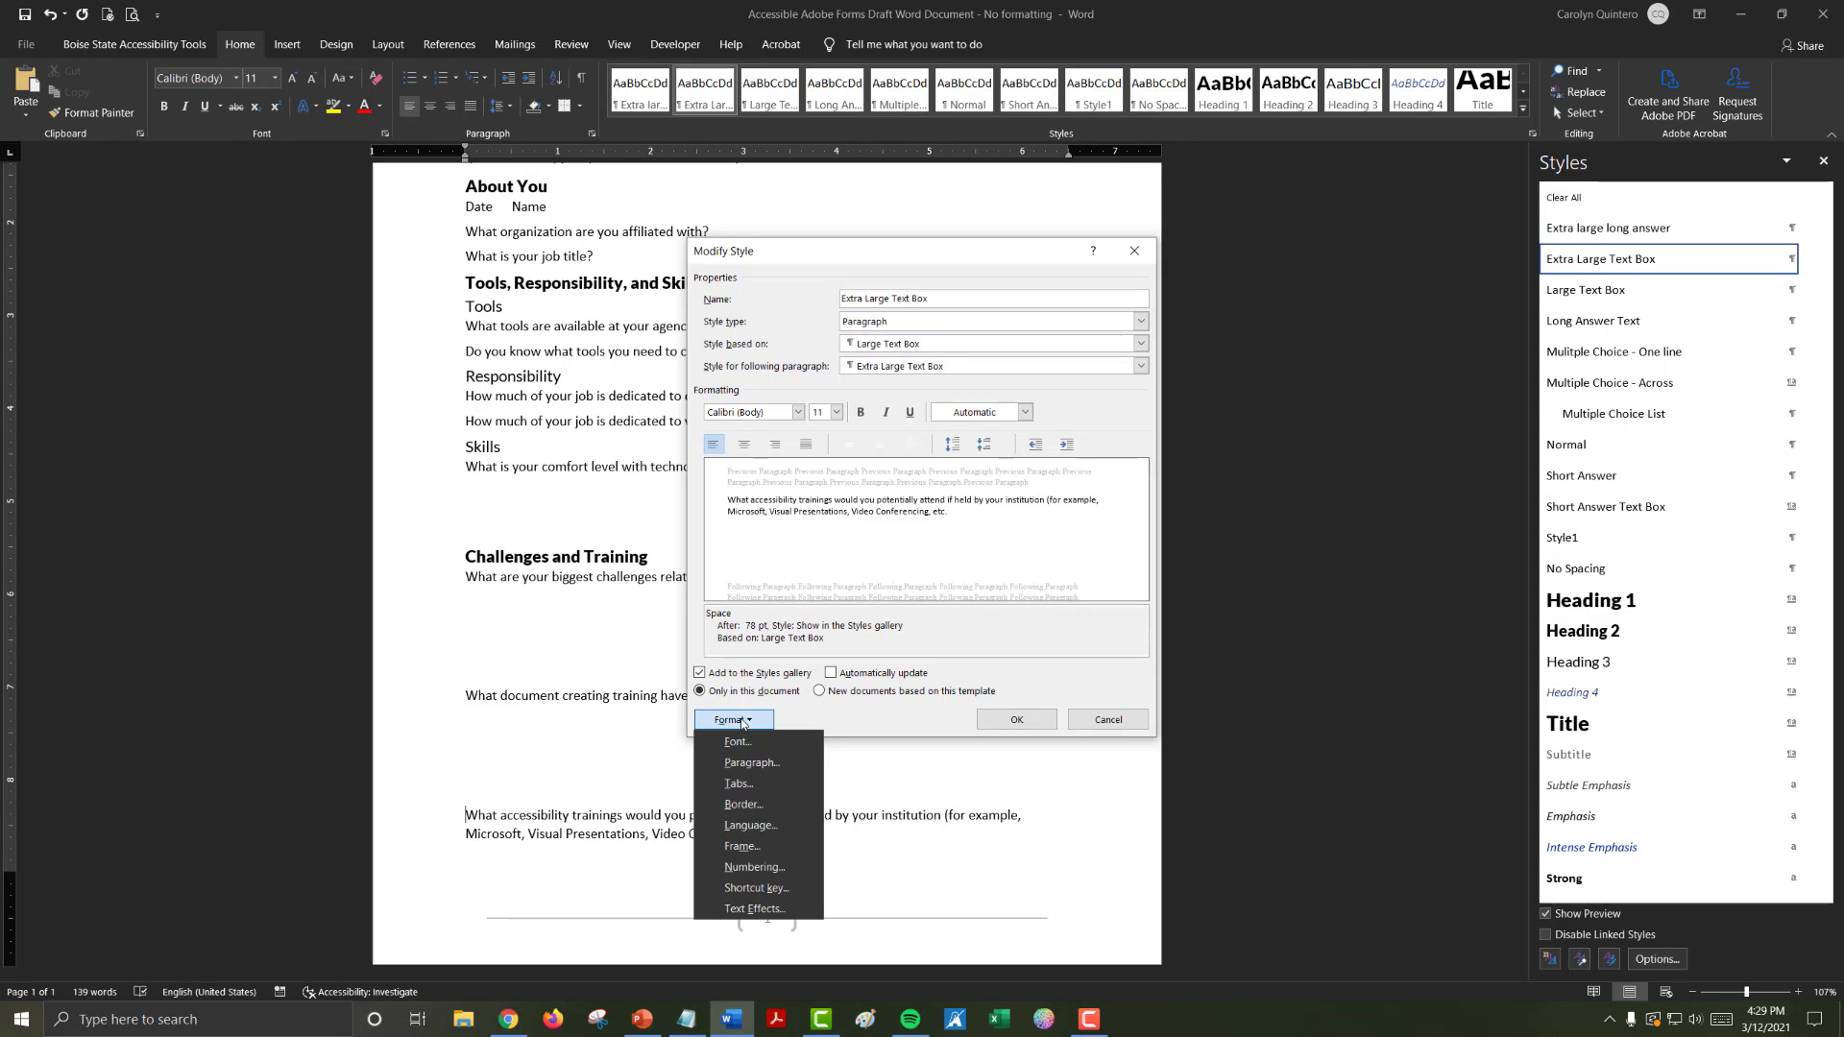
pyautogui.click(742, 765)
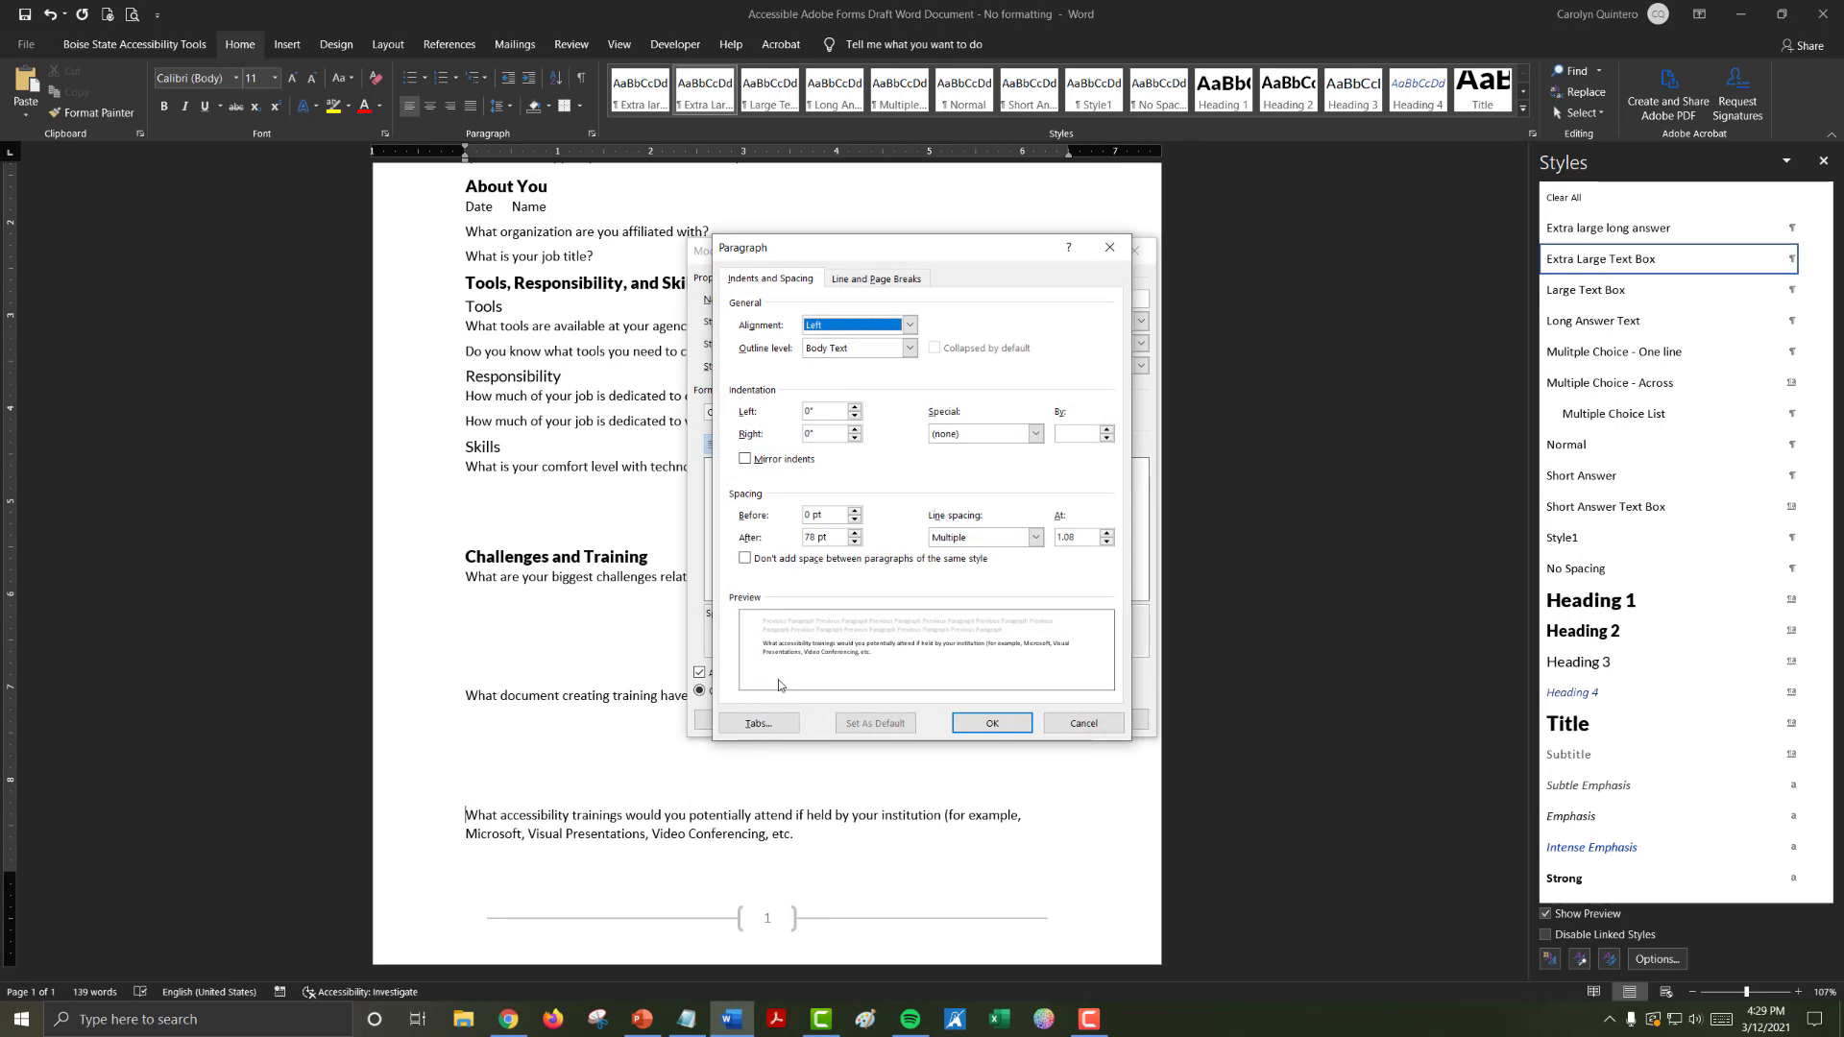
pyautogui.click(796, 562)
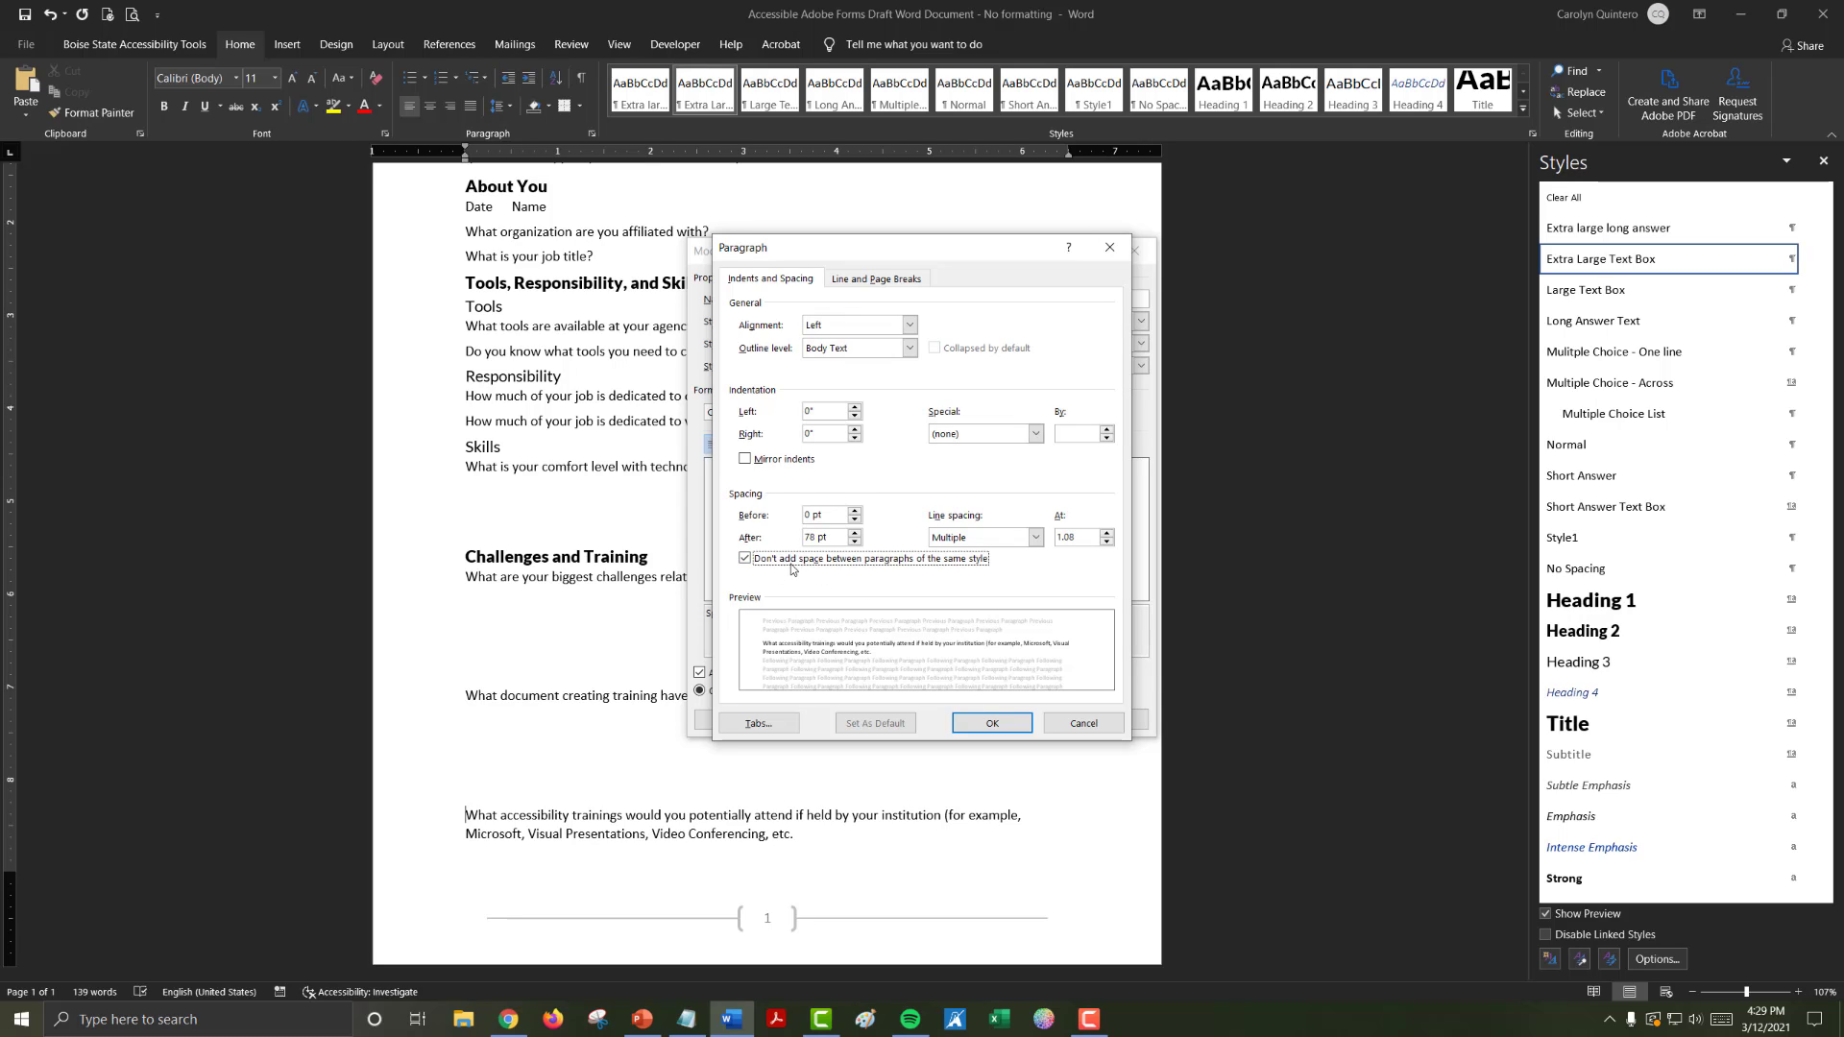
pyautogui.click(796, 565)
pyautogui.click(853, 543)
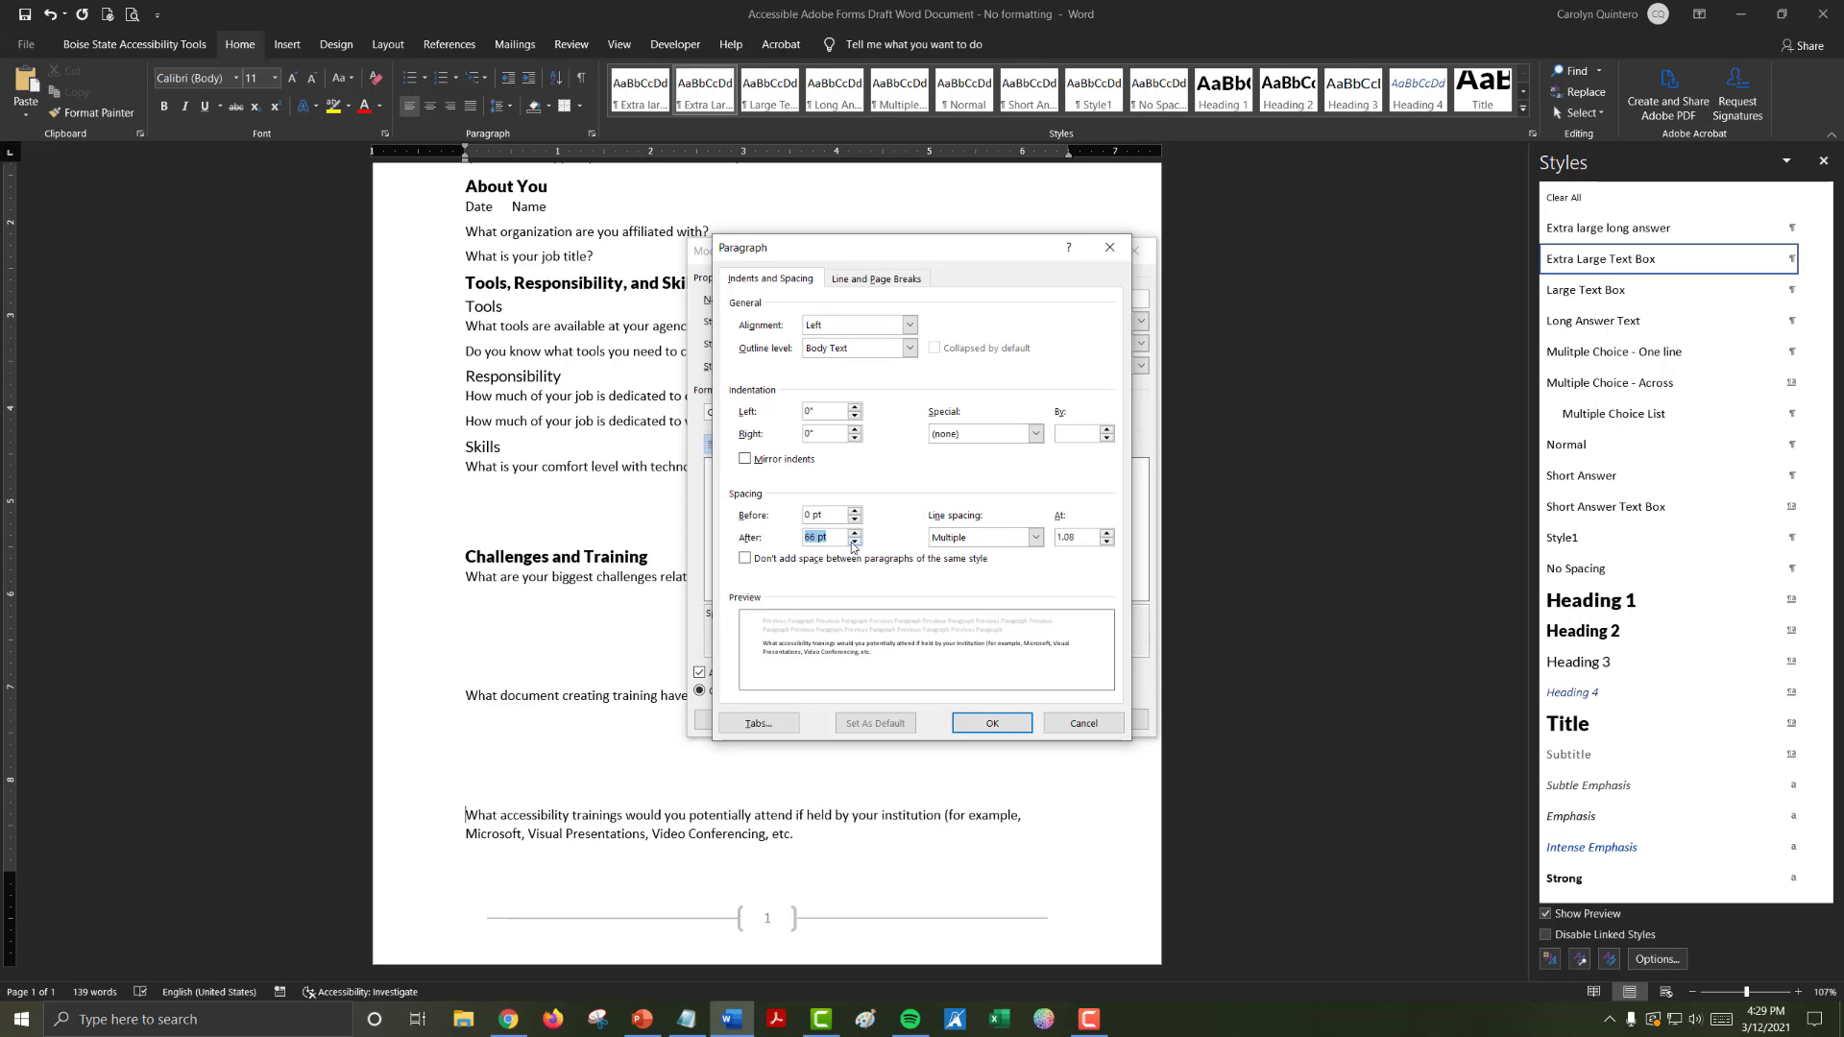
pyautogui.click(853, 532)
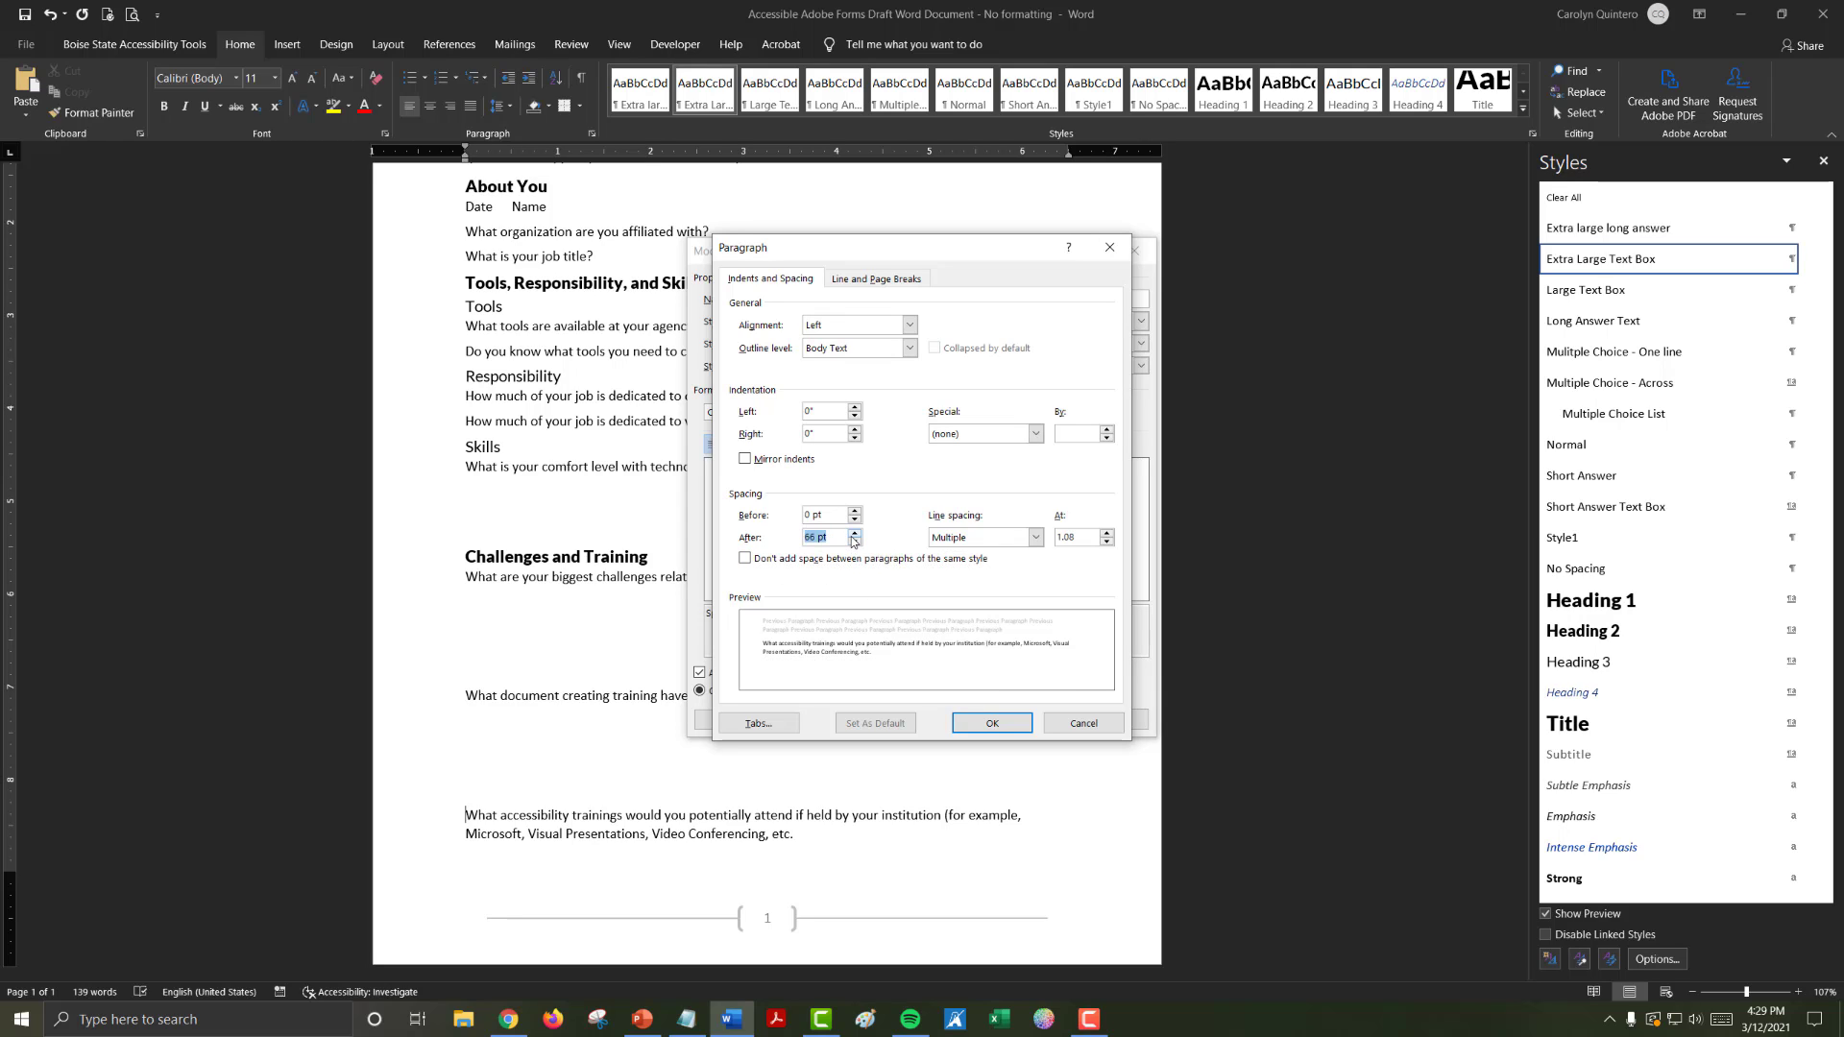
pyautogui.click(1007, 727)
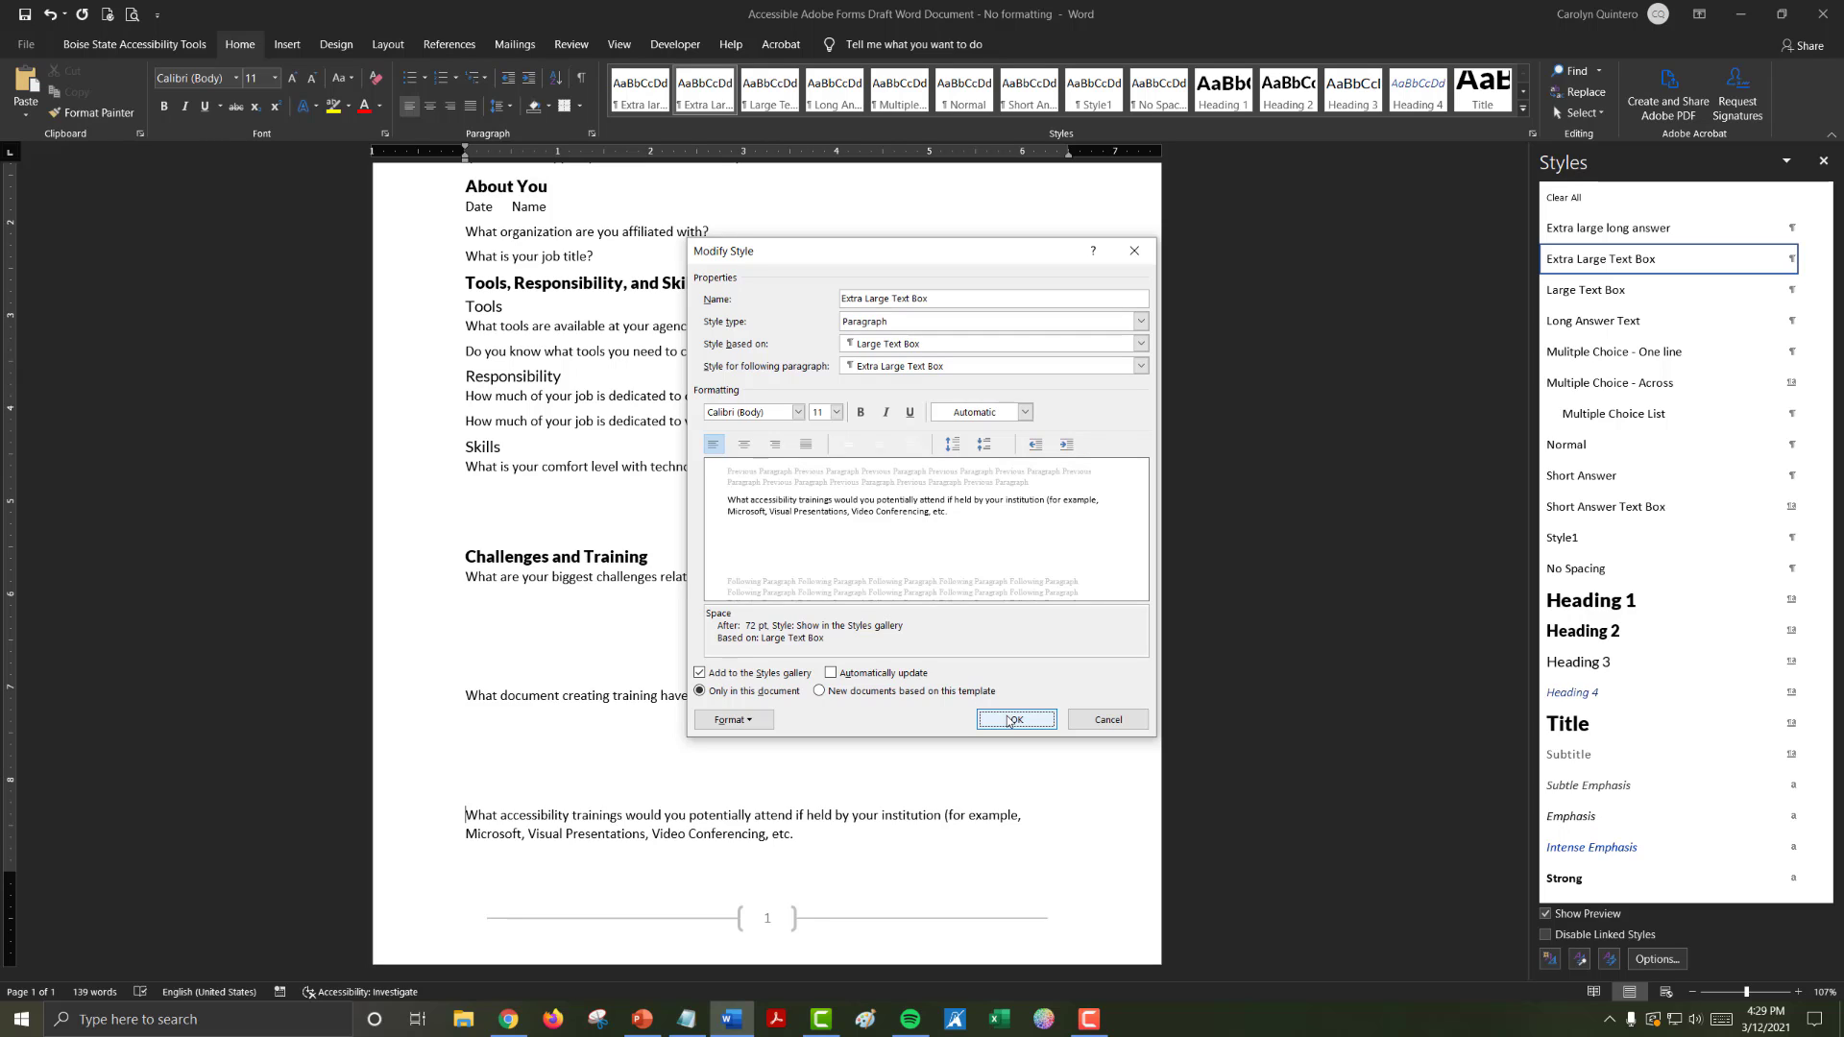
pyautogui.click(1008, 720)
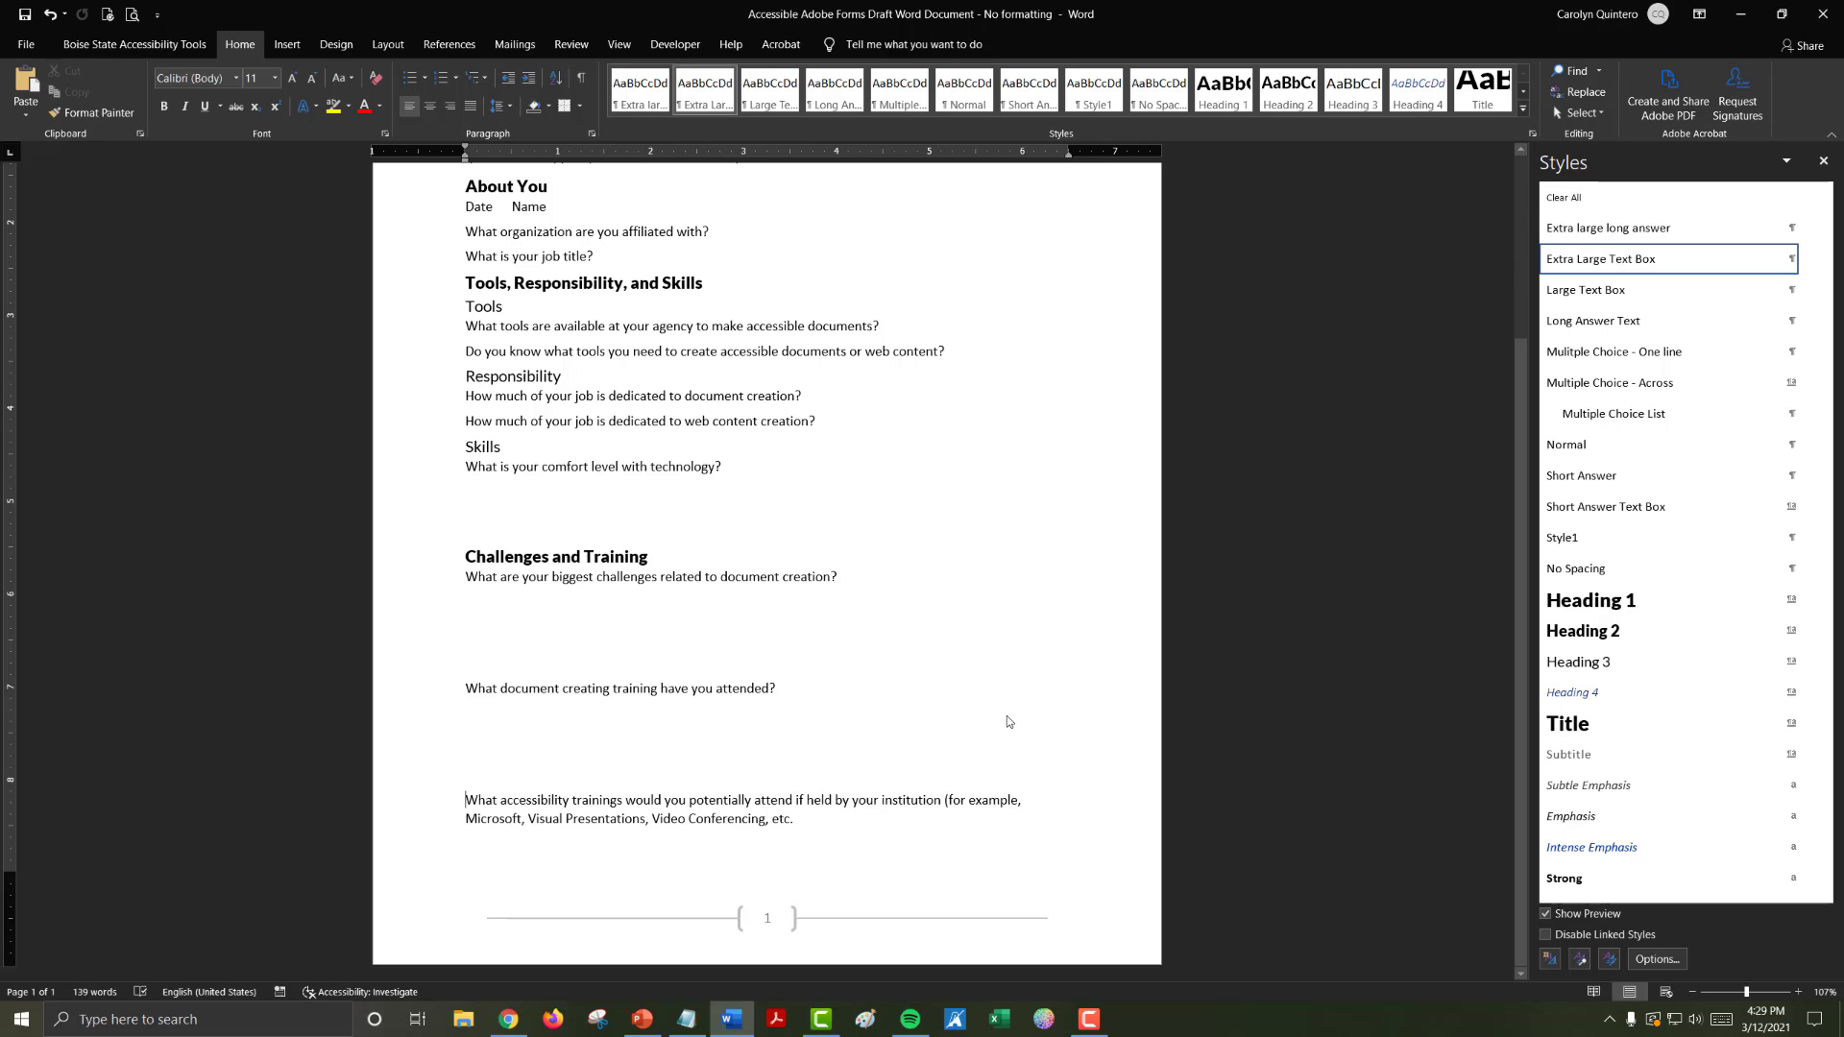